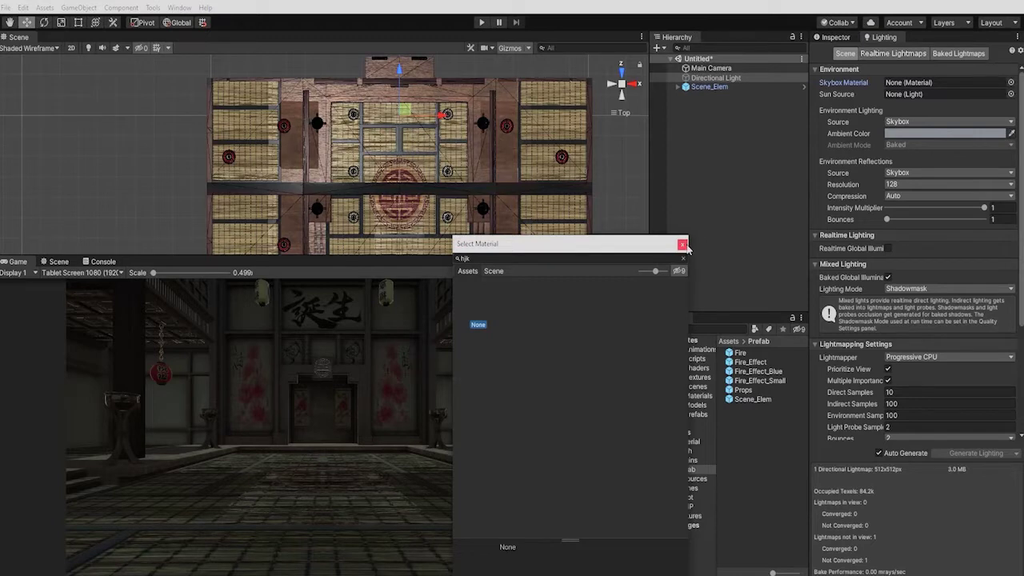
# Set the environment's ambient color to black and compare the Scene view with scene lighting on and off
pyautogui.click(943, 133)
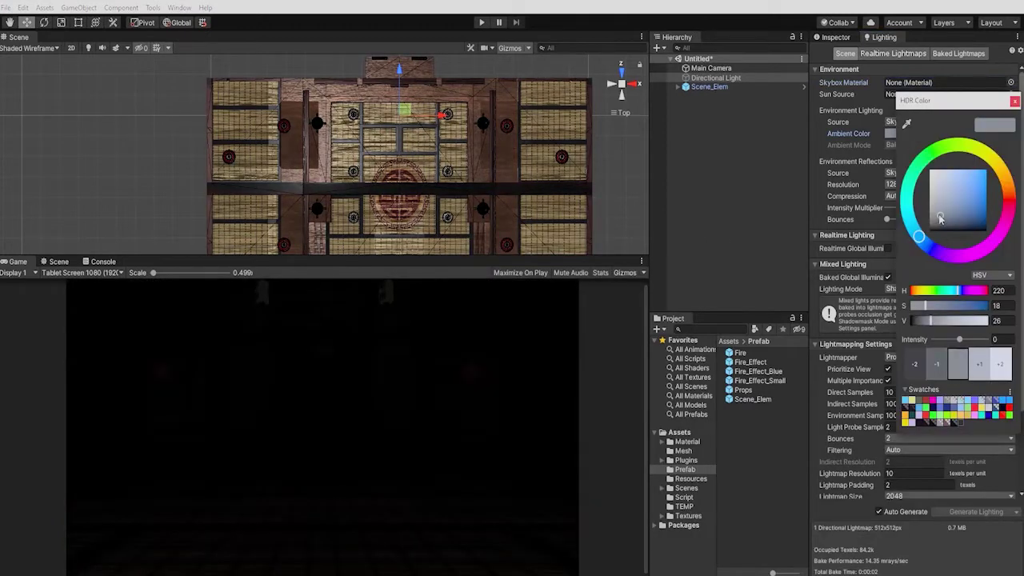
pyautogui.moveTo(941, 218); pyautogui.dragTo(928, 233)
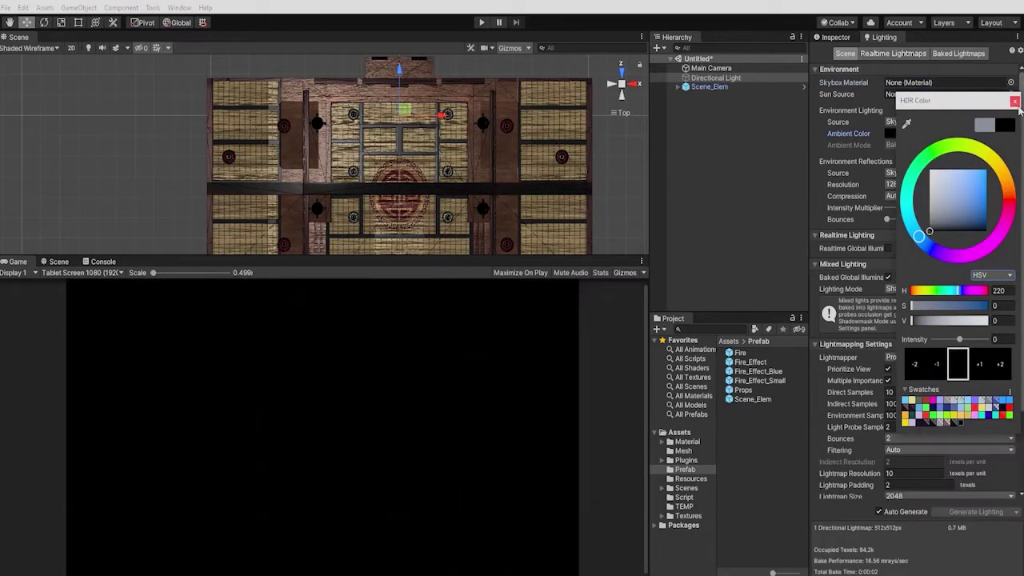
pyautogui.click(713, 218)
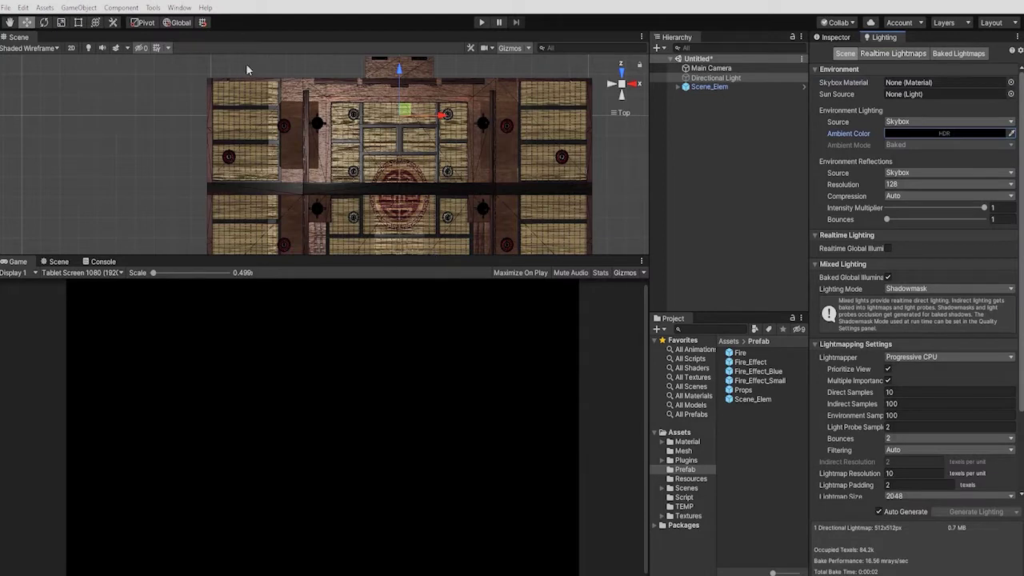
pyautogui.click(89, 48)
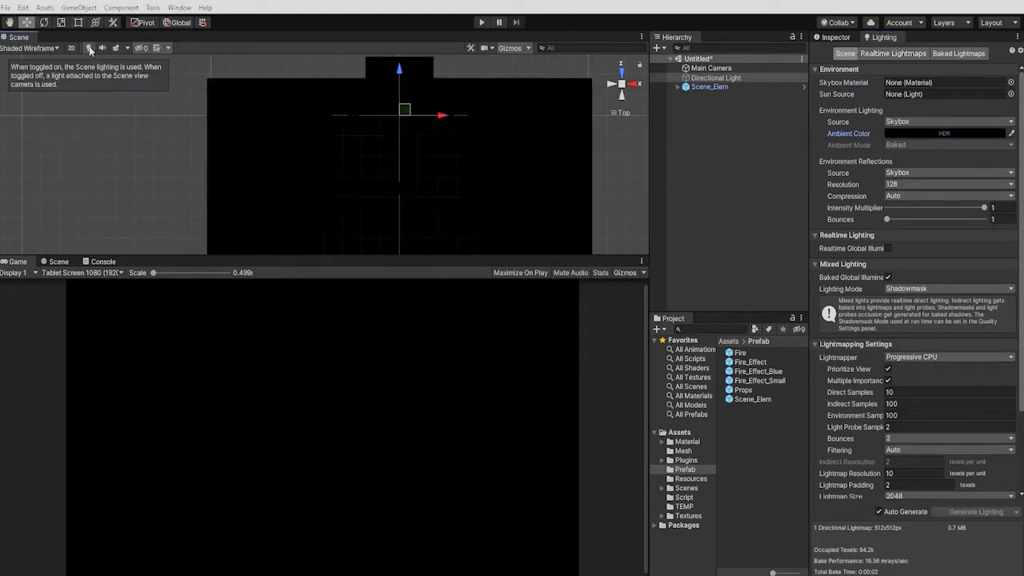
pyautogui.click(89, 48)
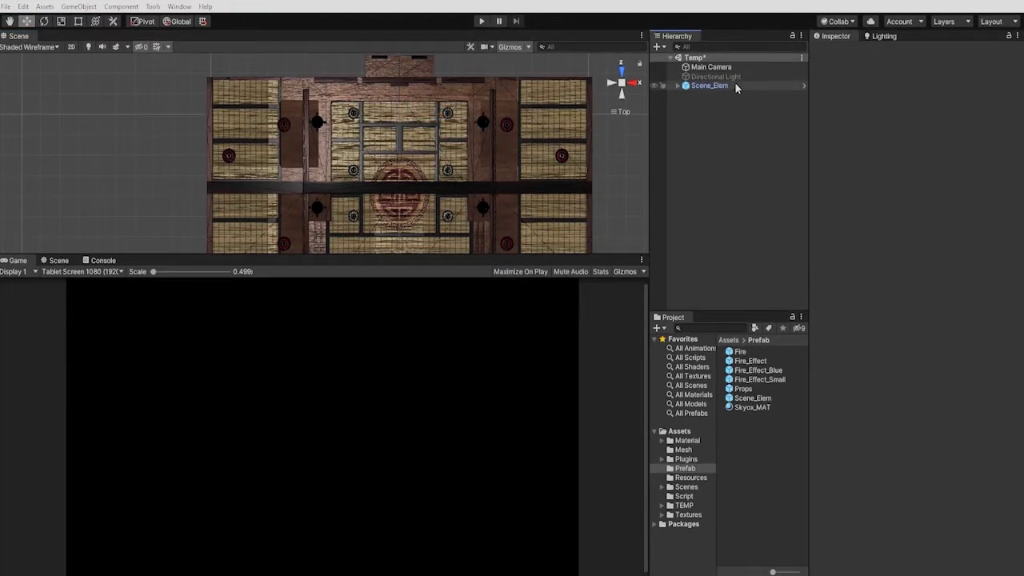
# Enable the Directional Light and rotate it to check how it lights the temple scene
pyautogui.click(732, 77)
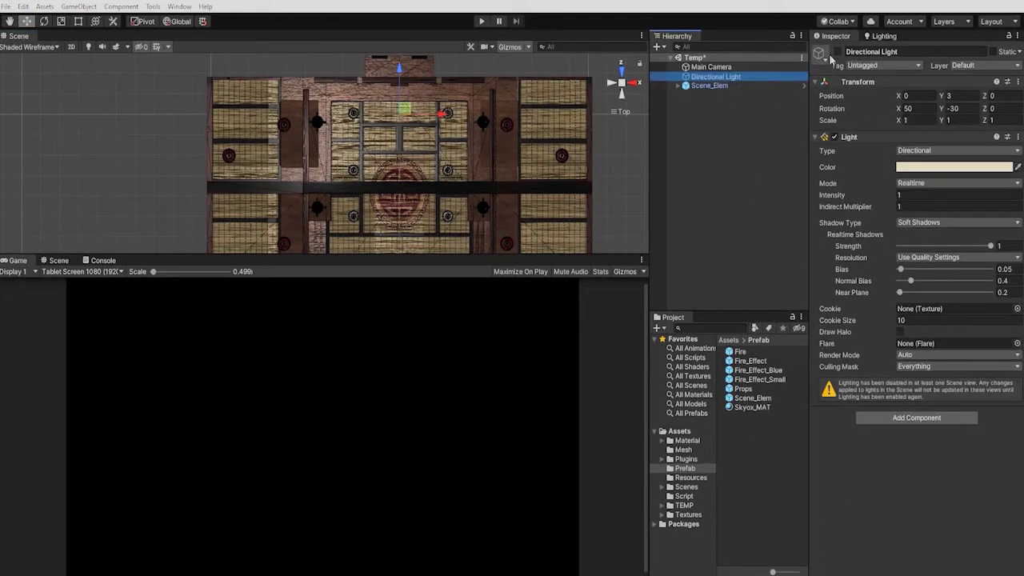
pyautogui.click(838, 52)
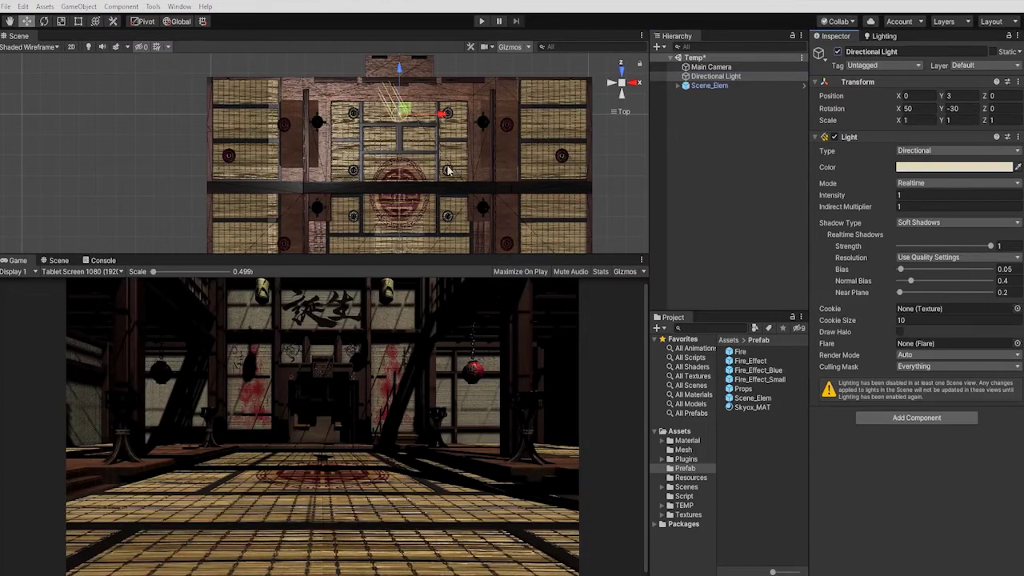
pyautogui.press('e')
pyautogui.moveTo(413, 140); pyautogui.dragTo(406, 152)
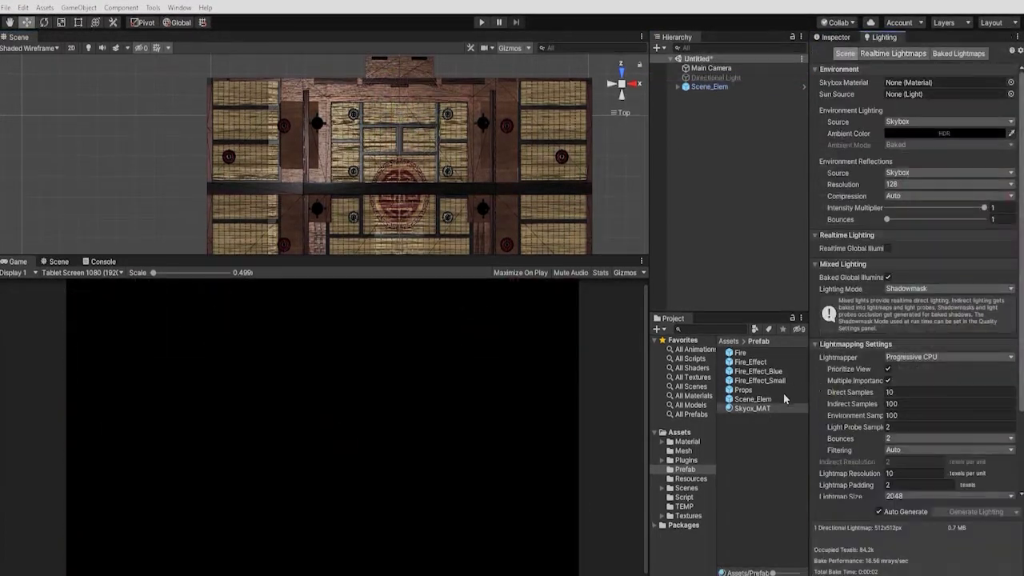
# Assign Skyox_MAT as the environment's skybox material and inspect the material's settings
pyautogui.moveTo(752, 408); pyautogui.dragTo(912, 83)
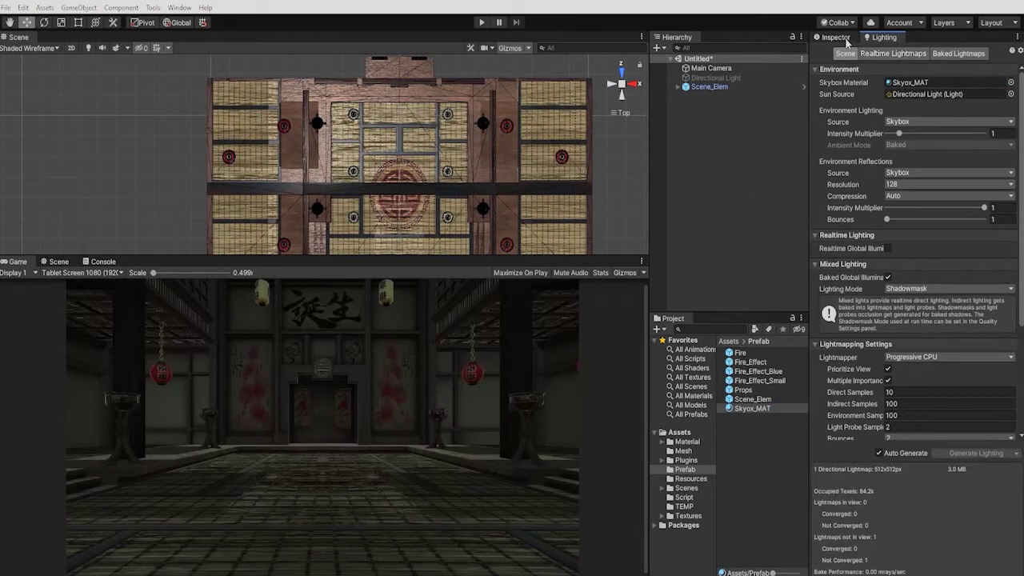
pyautogui.click(839, 38)
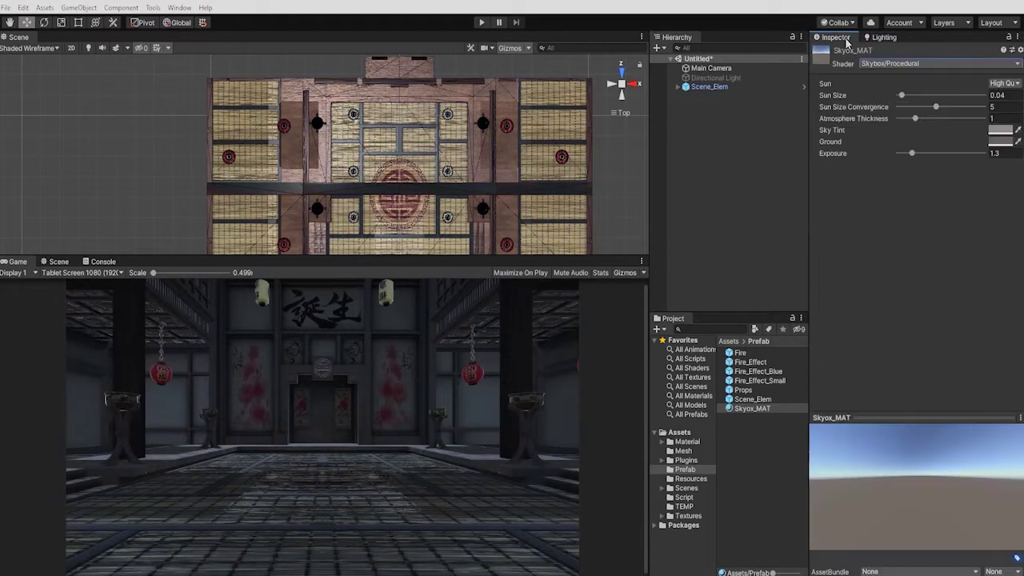
# Enable the Directional Light and keep its light mode set to Realtime
pyautogui.click(755, 77)
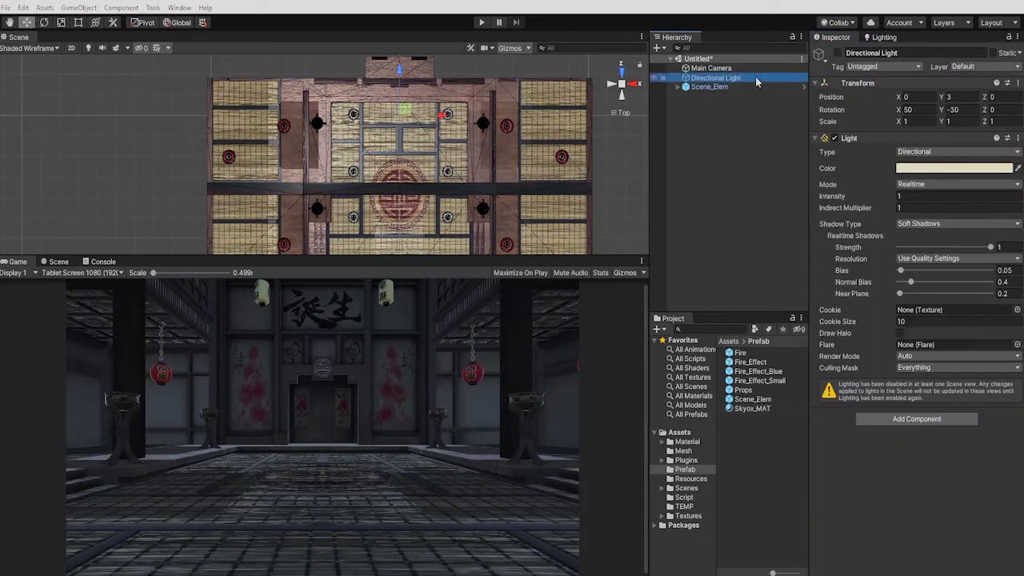
pyautogui.click(838, 53)
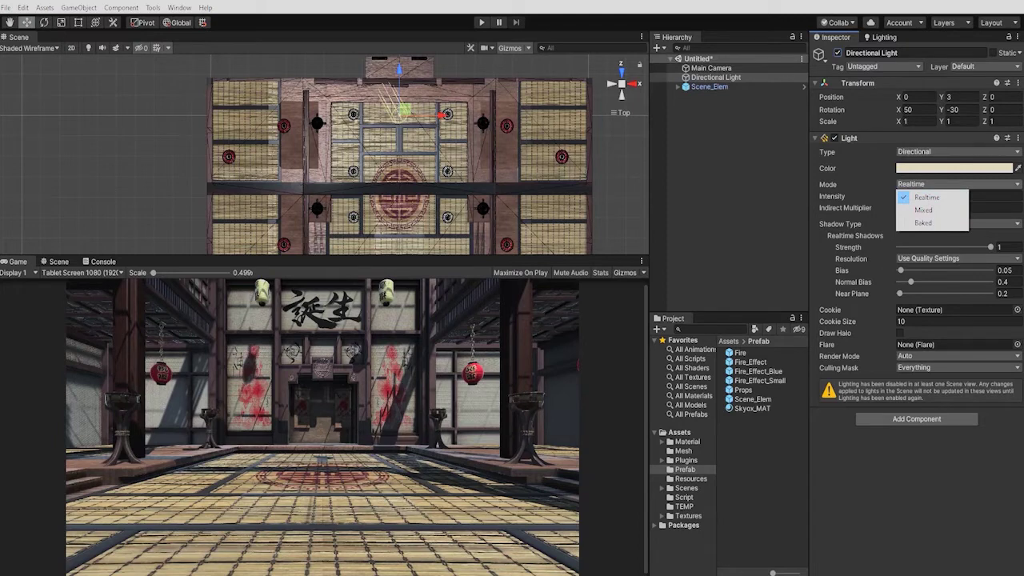
pyautogui.click(926, 196)
# Run the scene and try red and green colors and a different rotation on the realtime Directional Light
pyautogui.click(481, 23)
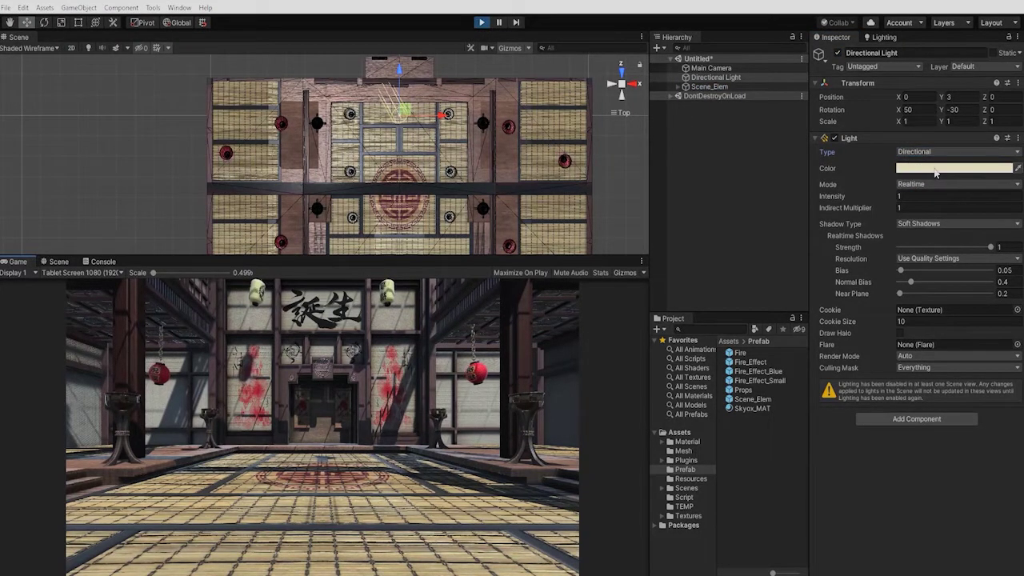
pyautogui.click(934, 168)
pyautogui.click(1008, 202)
pyautogui.click(987, 171)
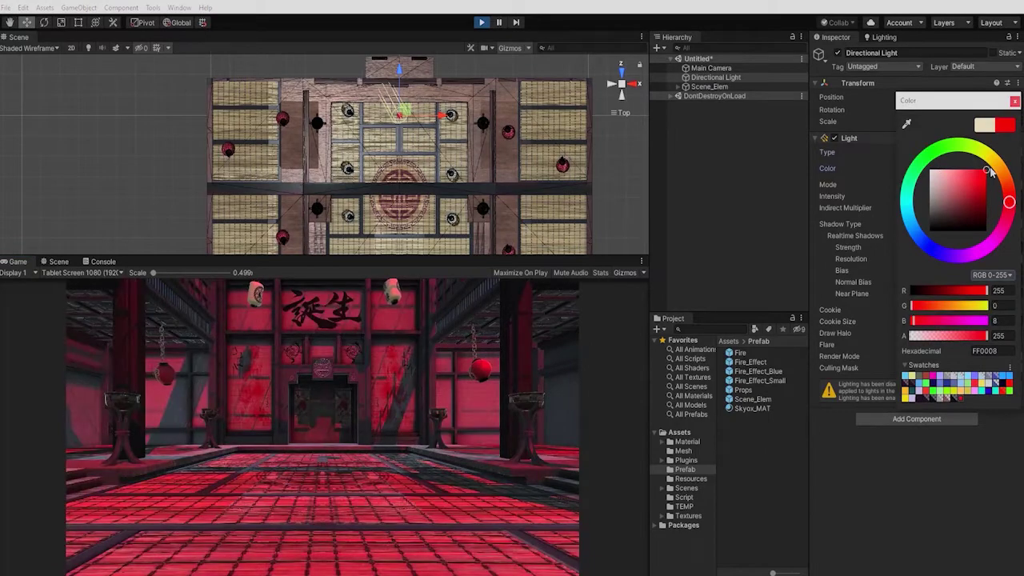
pyautogui.click(937, 147)
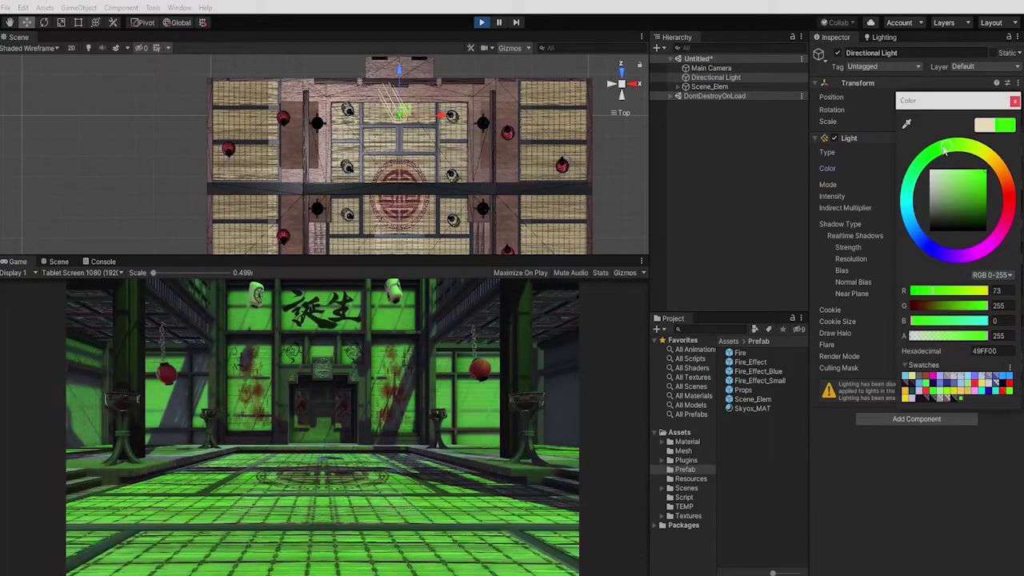
pyautogui.click(872, 213)
pyautogui.press('e')
pyautogui.moveTo(410, 128); pyautogui.dragTo(448, 72)
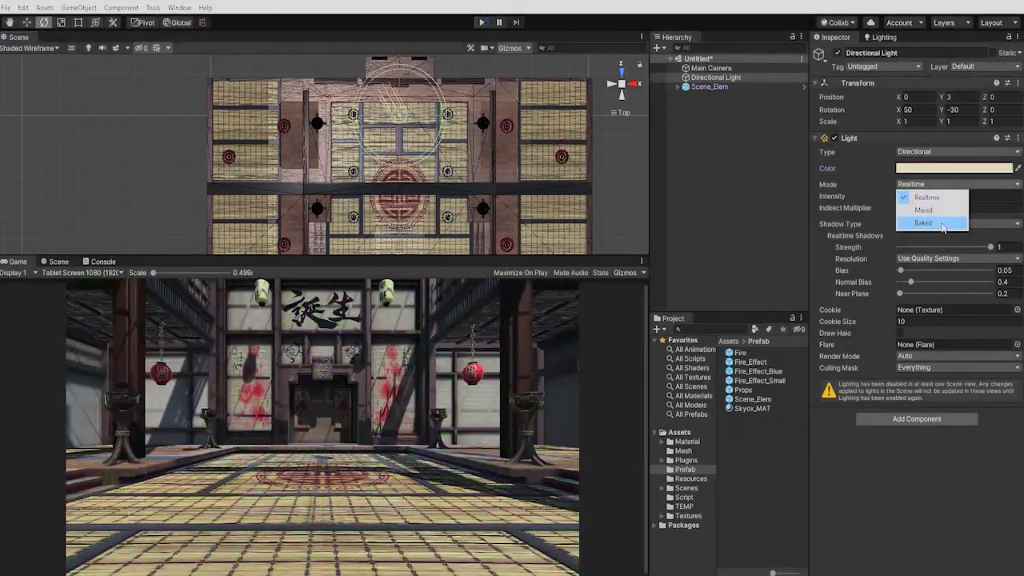
# Set the Directional Light's mode to Baked and run the scene
pyautogui.click(928, 222)
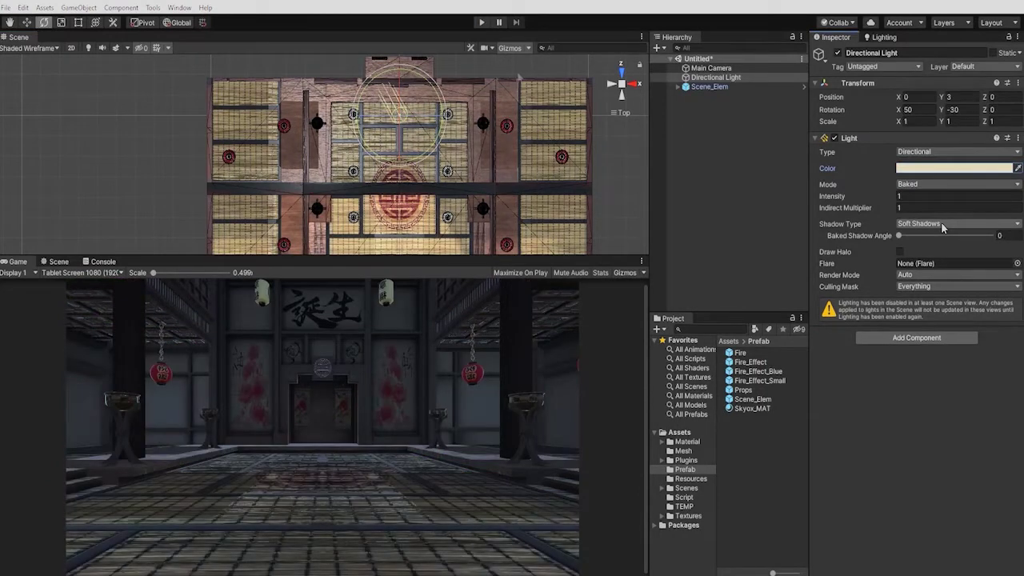
pyautogui.click(480, 22)
# Try rotating the baked Directional Light and changing its color to green and to red (FF0F00) while the scene runs
pyautogui.moveTo(429, 124); pyautogui.dragTo(374, 79)
pyautogui.click(940, 169)
pyautogui.click(937, 150)
pyautogui.moveTo(955, 176); pyautogui.dragTo(988, 168)
pyautogui.click(1014, 100)
pyautogui.click(955, 168)
pyautogui.click(1009, 197)
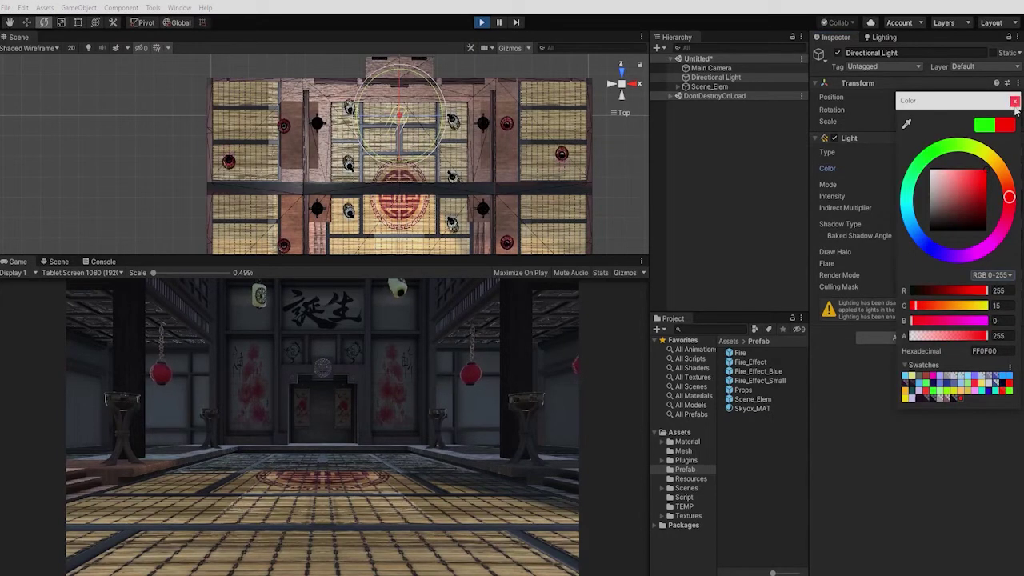
pyautogui.click(1014, 100)
# Try intensity 300, indirect multiplier 100 and Hard Shadows on the baked Directional Light while the scene runs
pyautogui.click(908, 196)
pyautogui.write('300')
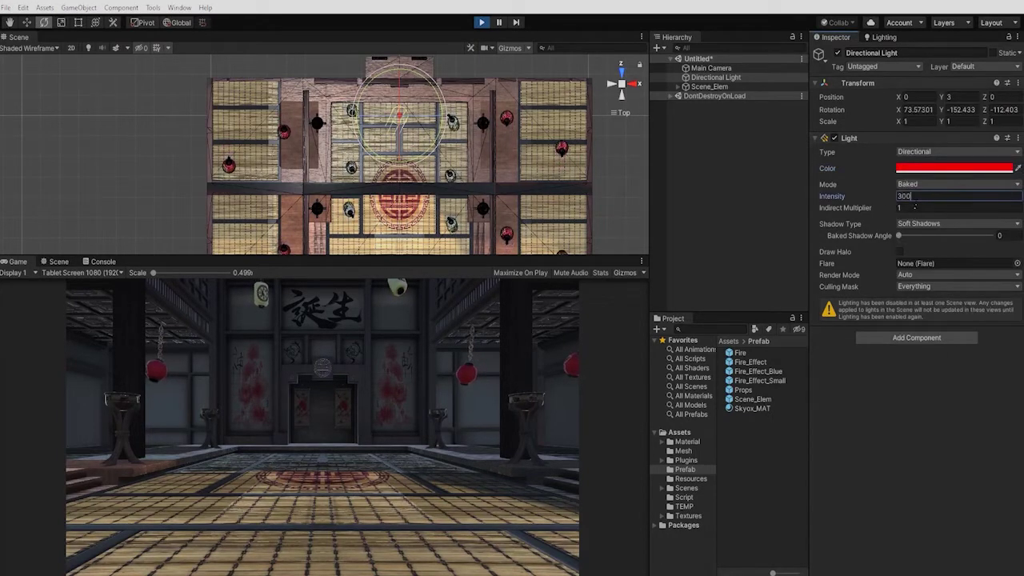
pyautogui.click(920, 208)
pyautogui.write('100')
pyautogui.click(920, 223)
pyautogui.click(924, 237)
pyautogui.click(918, 227)
pyautogui.click(928, 250)
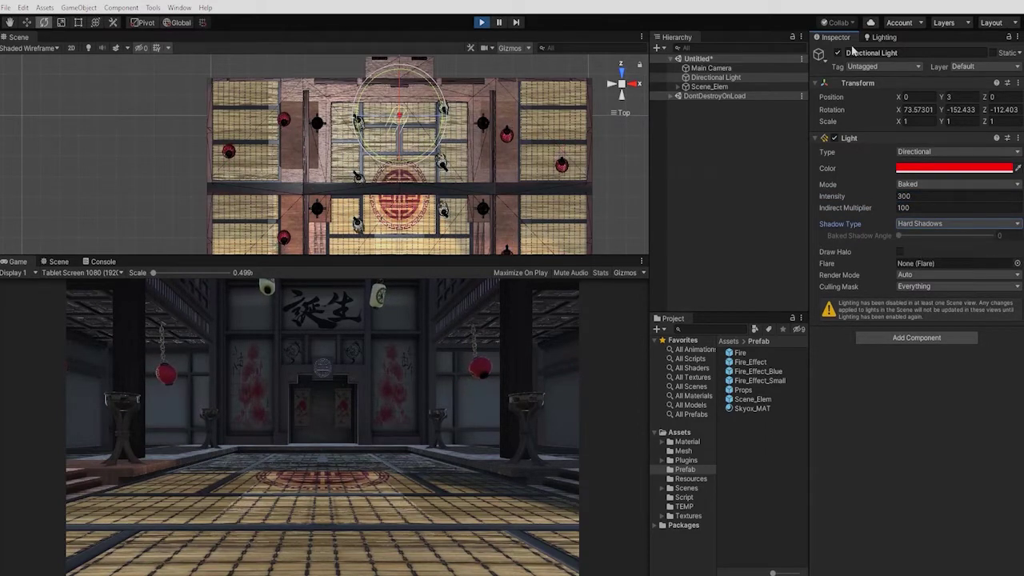
# Examine the scene's baked lightmap, return to the light's properties and stop the running scene
pyautogui.click(882, 37)
pyautogui.click(903, 54)
pyautogui.click(941, 54)
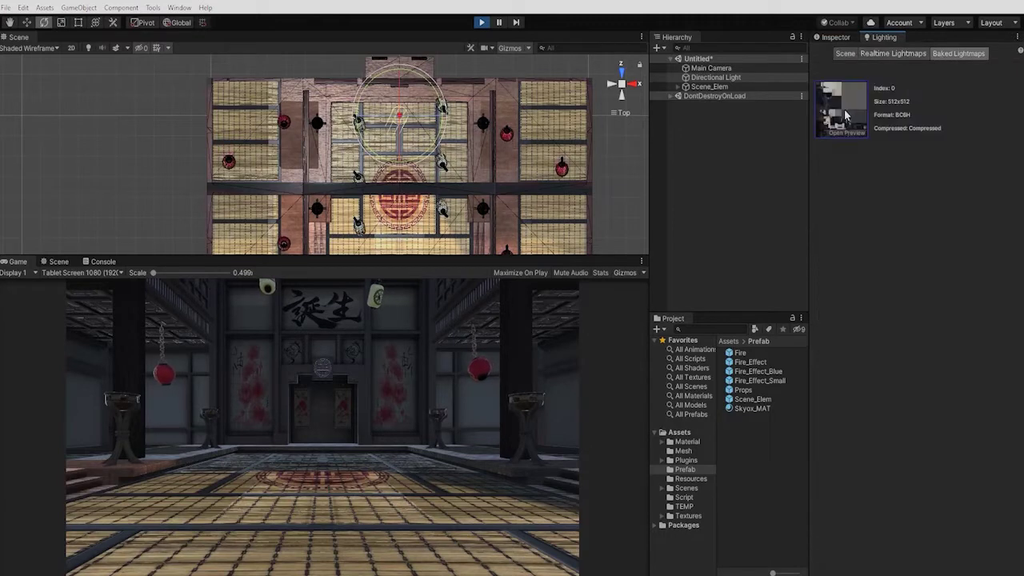
pyautogui.click(835, 37)
pyautogui.click(481, 22)
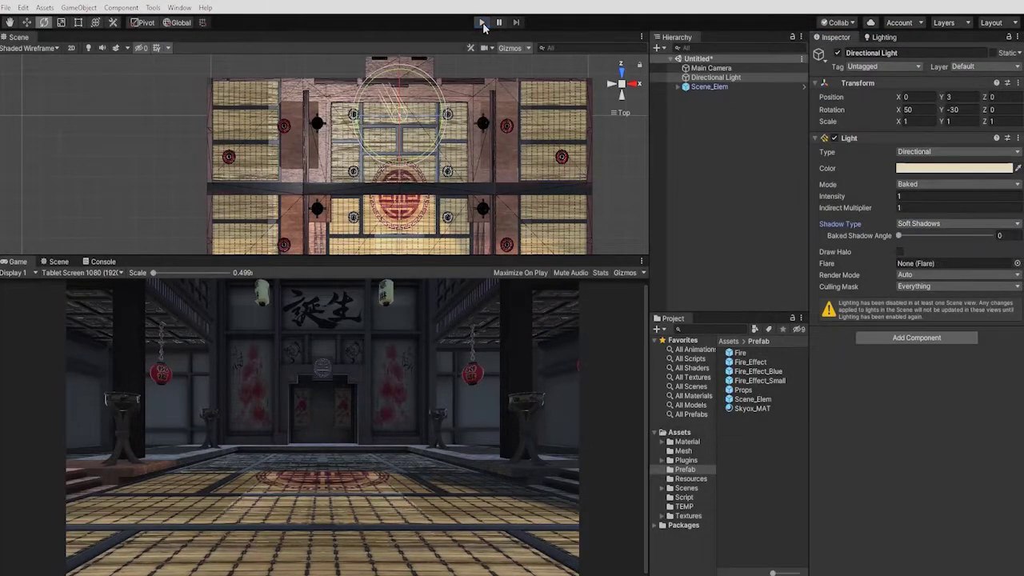
# Set the baked Directional Light's color to bright green (24FF00)
pyautogui.click(908, 168)
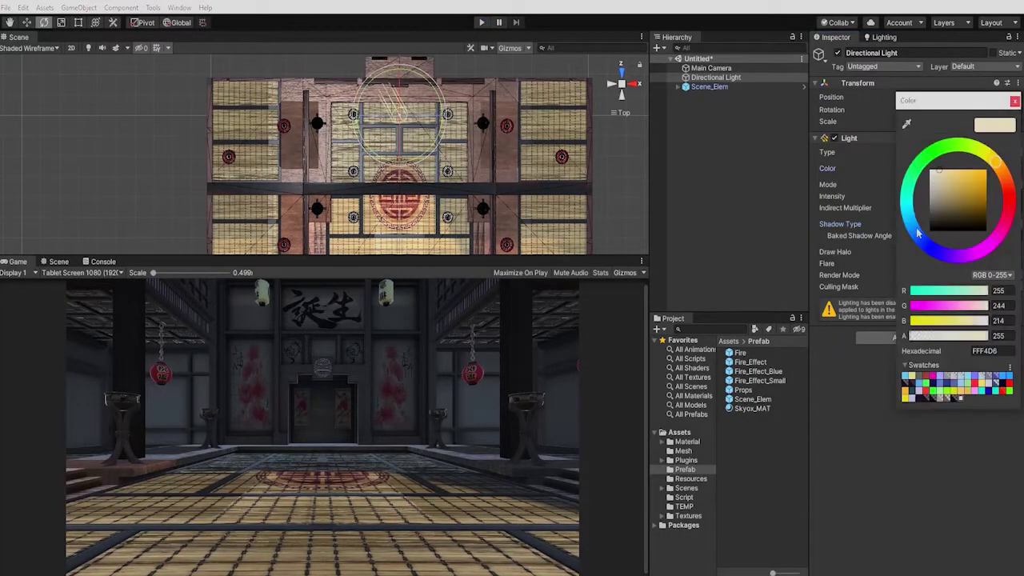
pyautogui.moveTo(998, 192); pyautogui.dragTo(941, 153)
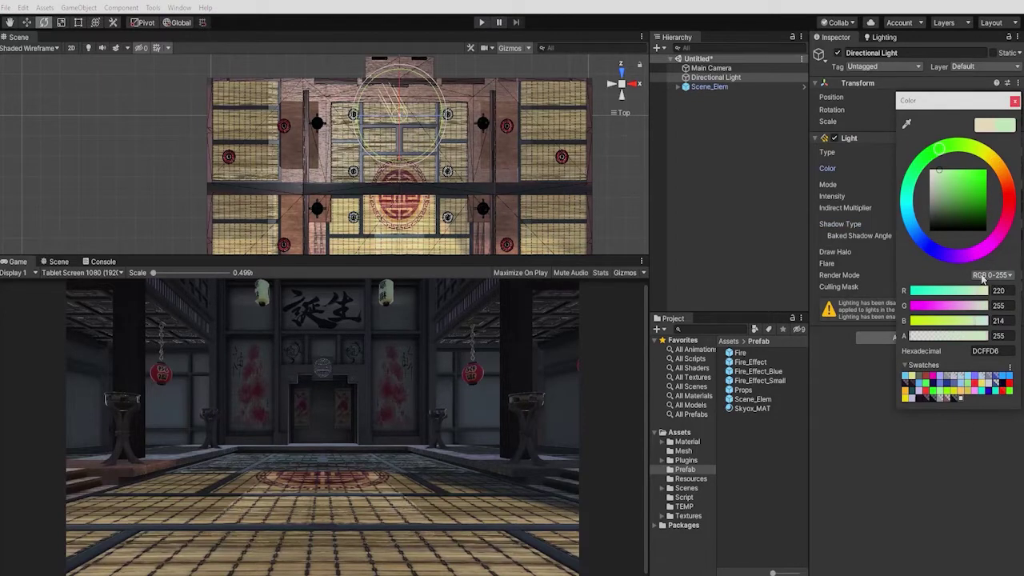
pyautogui.moveTo(971, 184); pyautogui.dragTo(985, 170)
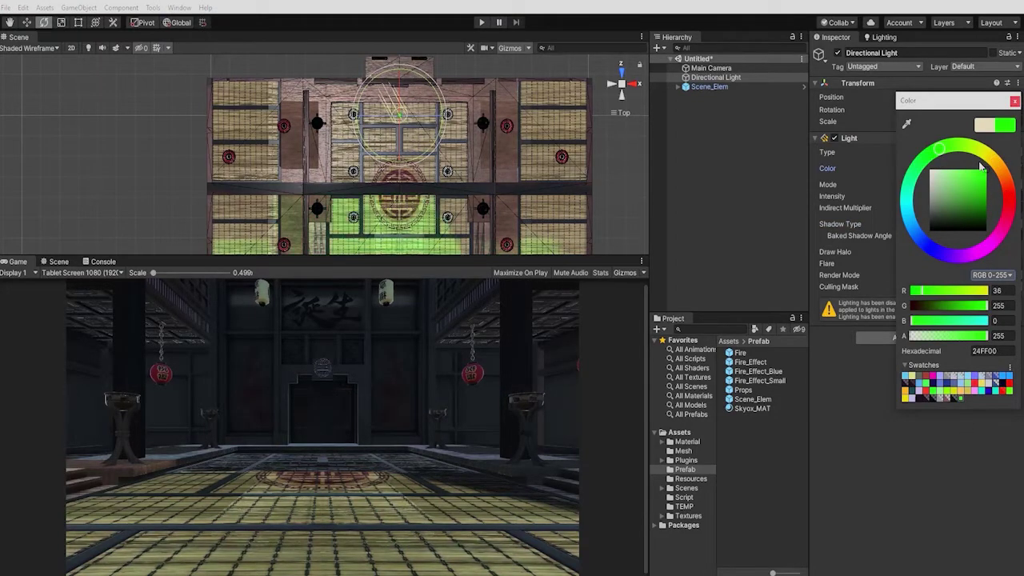
pyautogui.click(1014, 100)
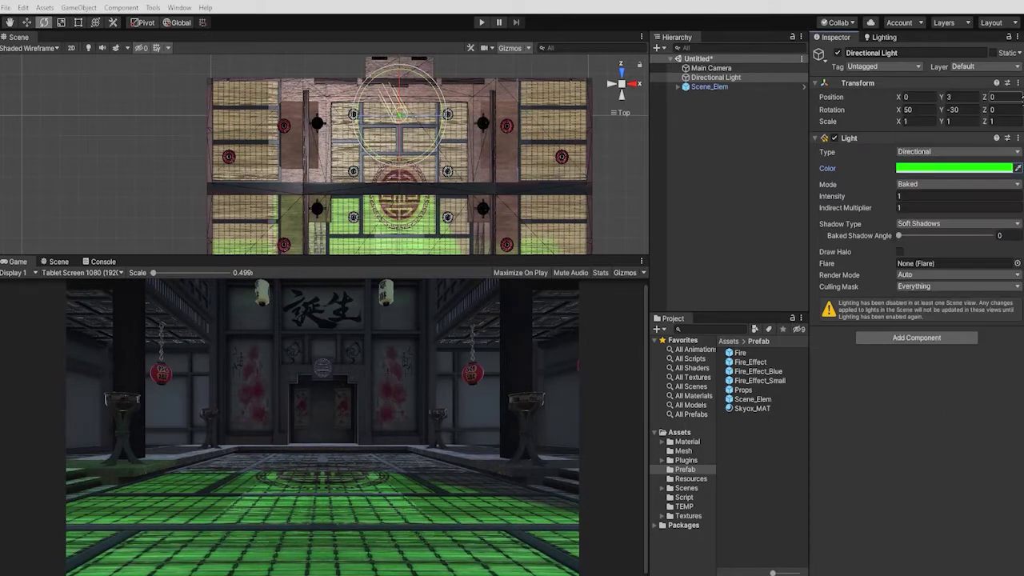
# Run the scene and examine the baked lightmap produced with the green light
pyautogui.click(480, 21)
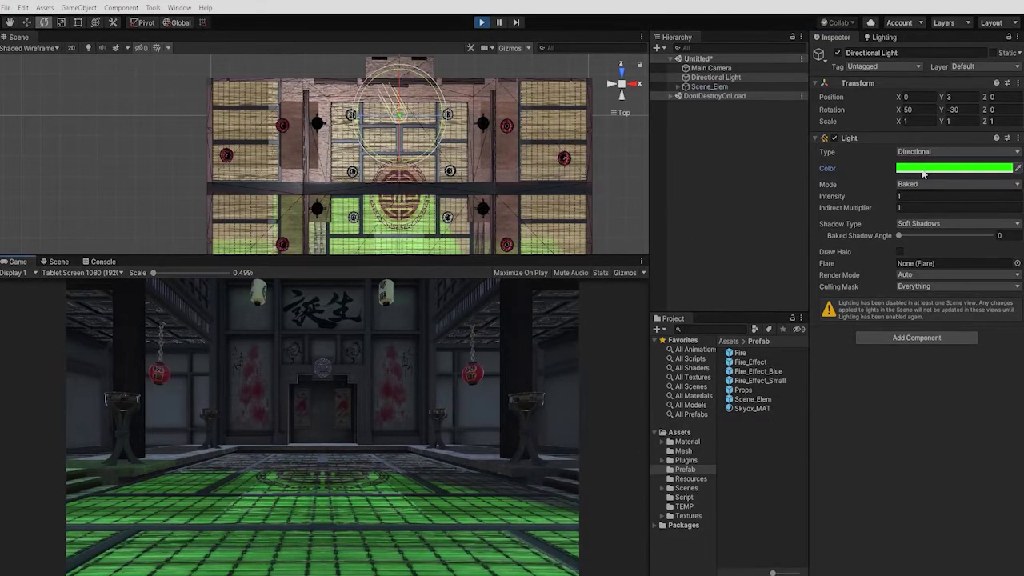
pyautogui.click(883, 37)
pyautogui.click(958, 53)
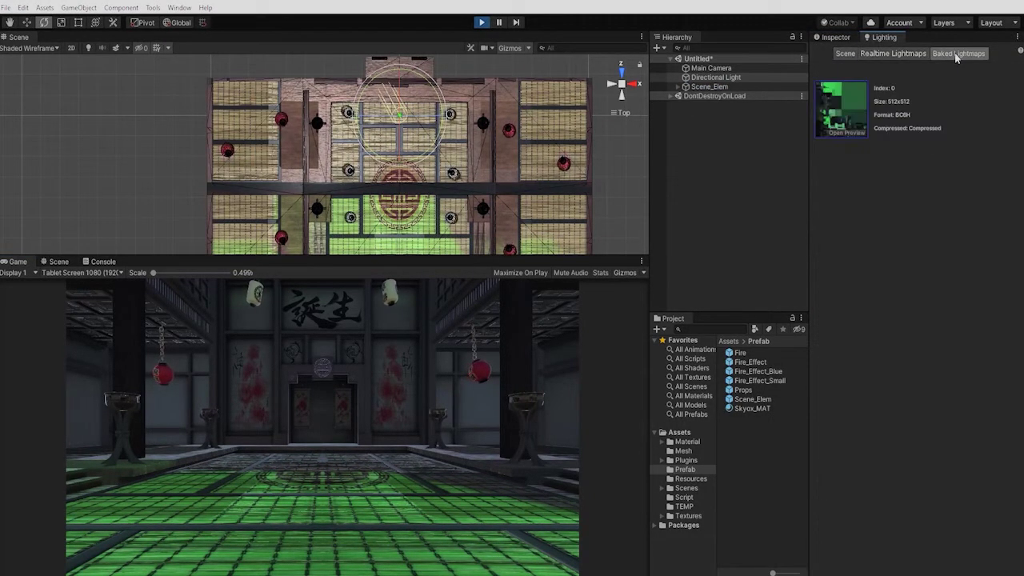
pyautogui.click(845, 121)
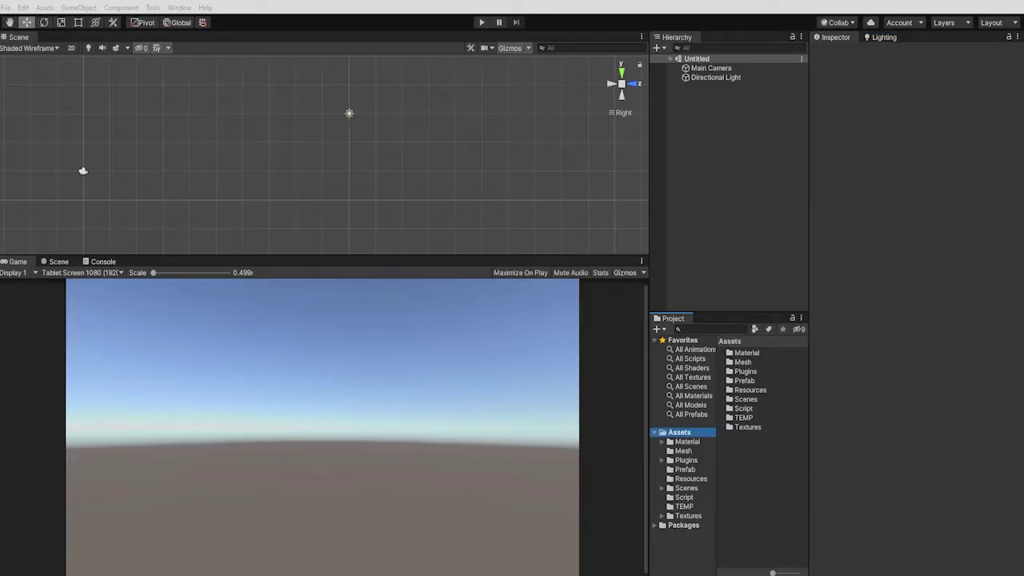
# Add the Scene_Elem prefab from the Prefab folder to the new scene
pyautogui.click(686, 470)
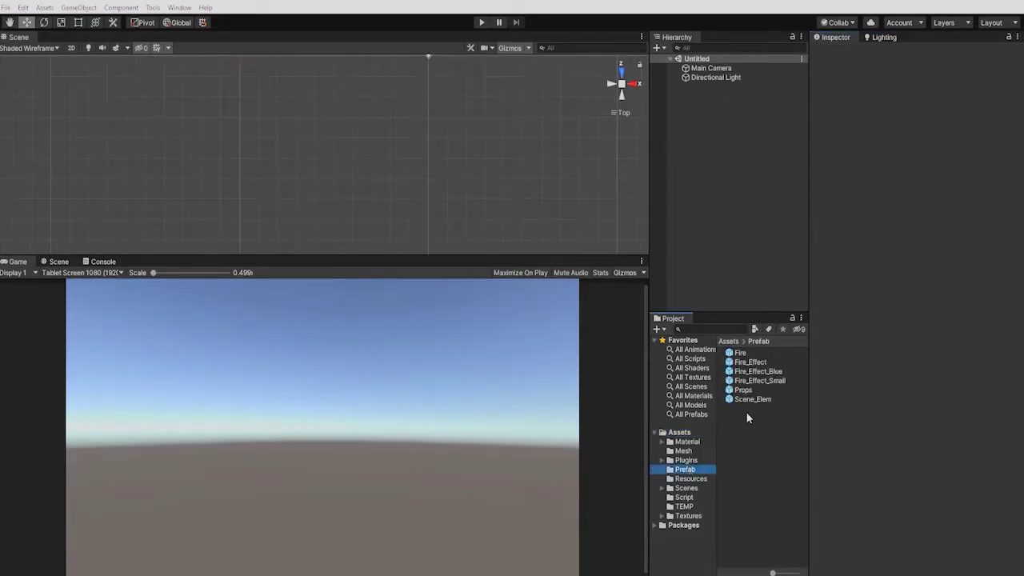
pyautogui.moveTo(744, 403); pyautogui.dragTo(674, 169)
pyautogui.moveTo(696, 228); pyautogui.dragTo(707, 193)
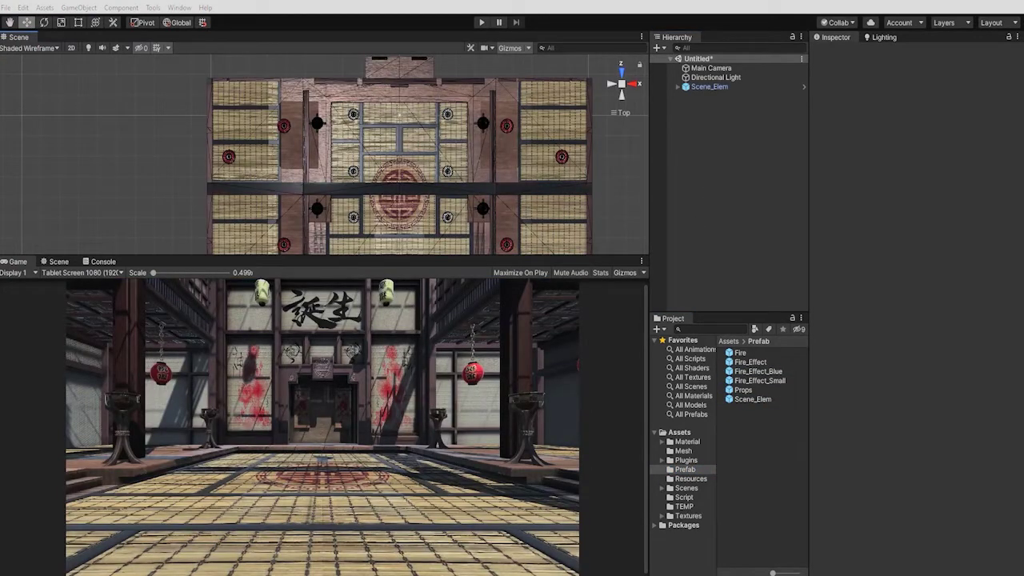
# Disable the Directional Light in the new scene
pyautogui.click(698, 79)
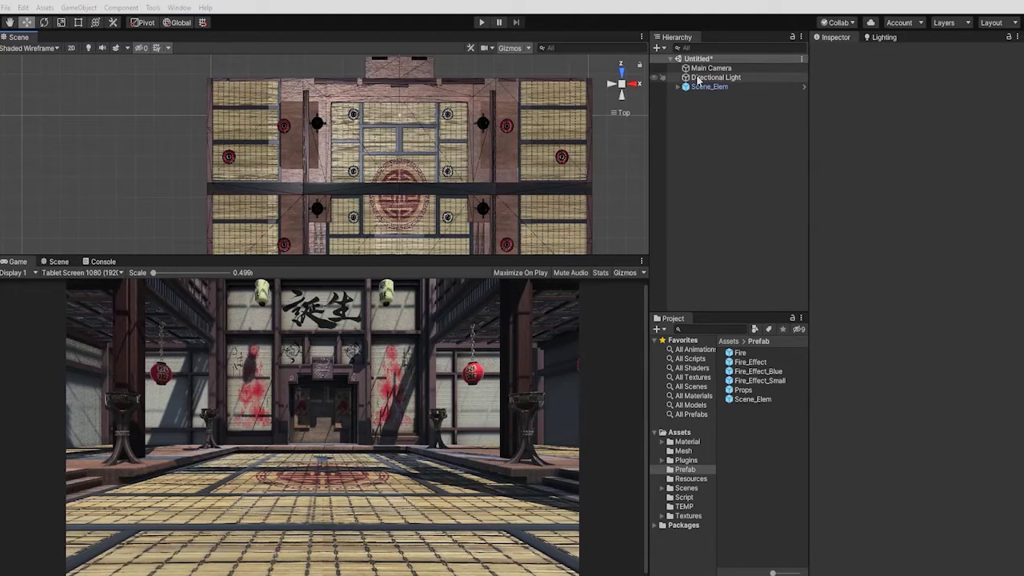
pyautogui.click(837, 53)
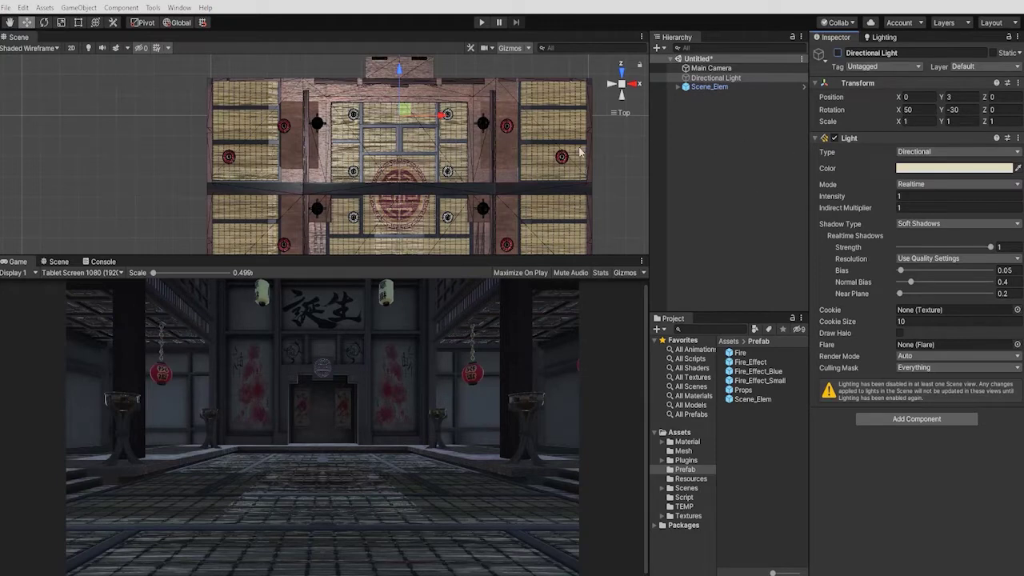
# Open the Lighting settings and show the scene's environment and lightmapping options
pyautogui.click(884, 37)
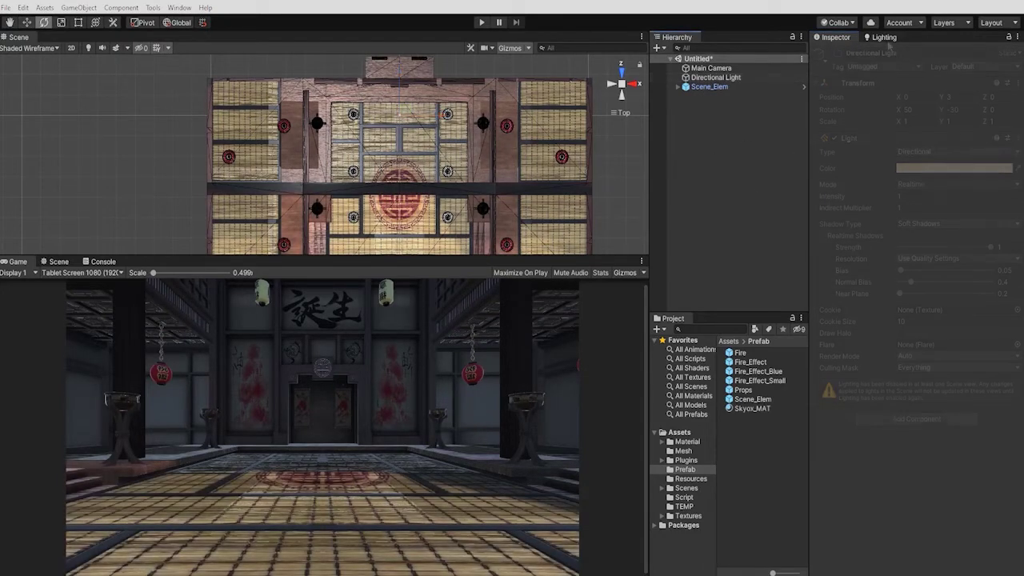
pyautogui.click(174, 8)
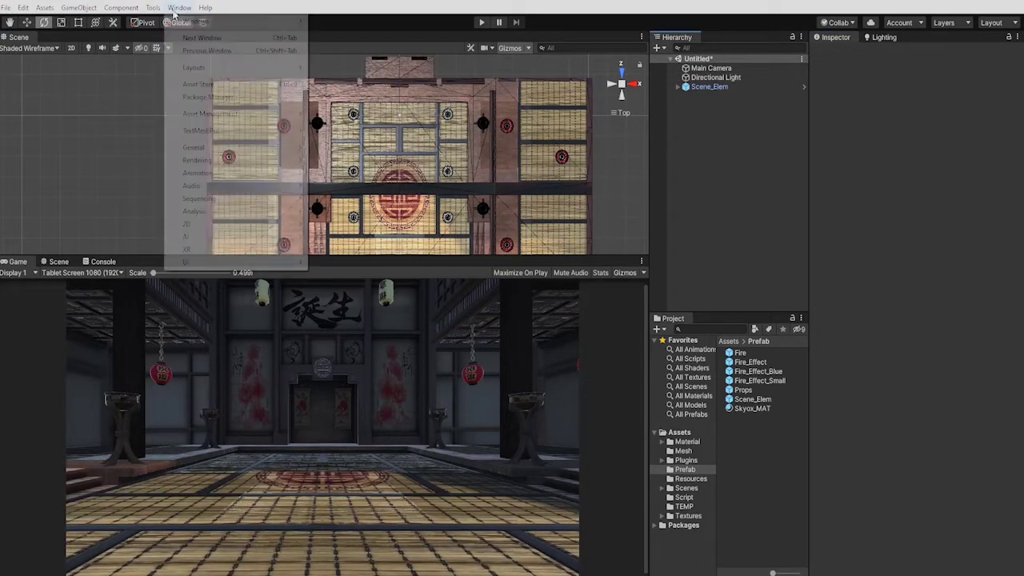
pyautogui.moveTo(247, 198)
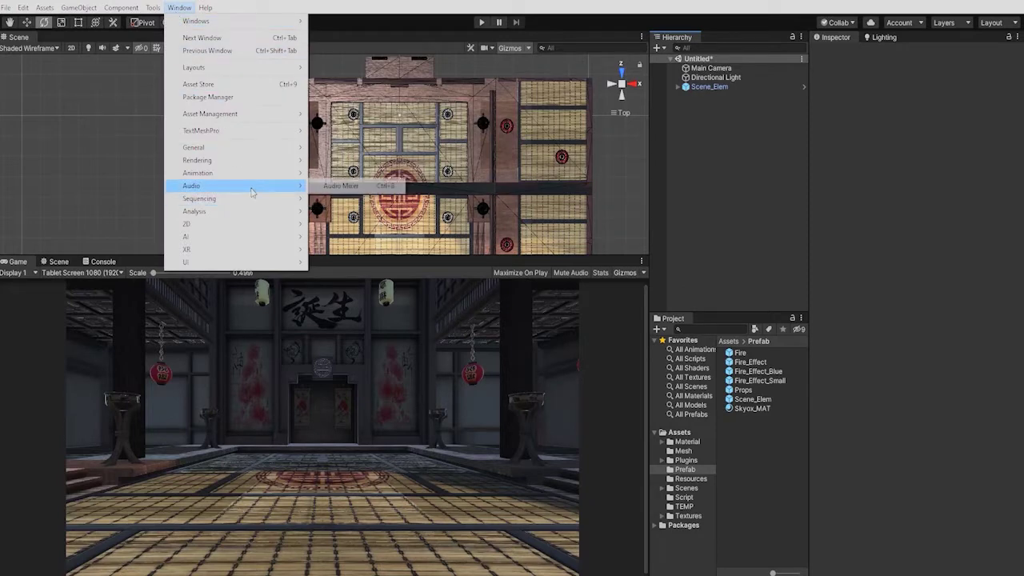
pyautogui.moveTo(262, 165)
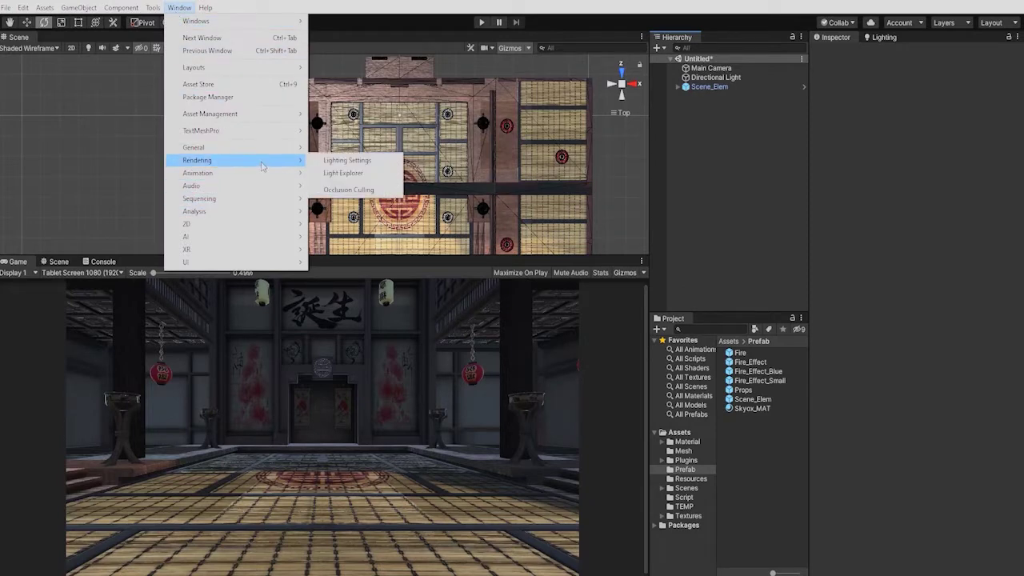
pyautogui.click(342, 161)
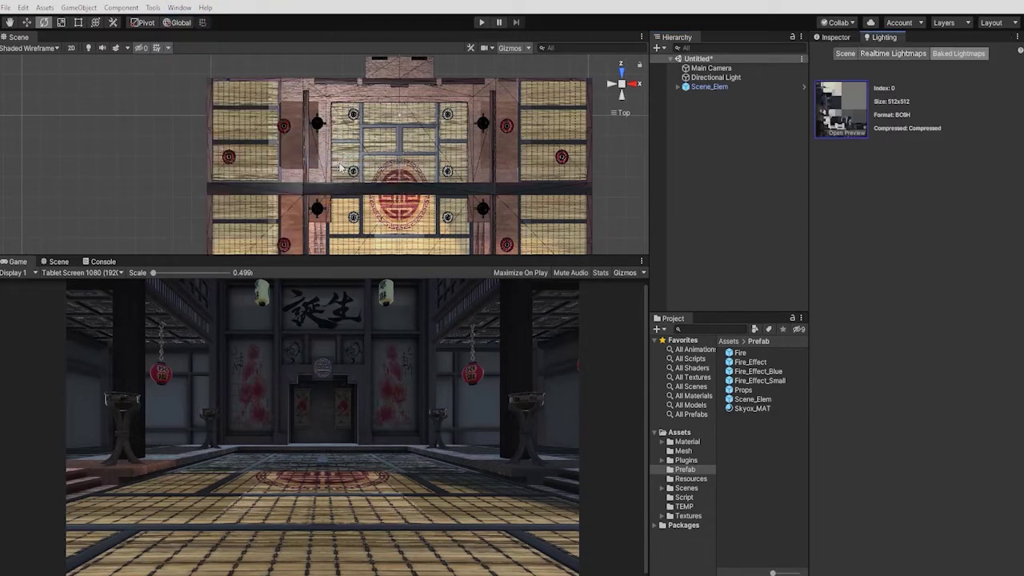
pyautogui.click(846, 53)
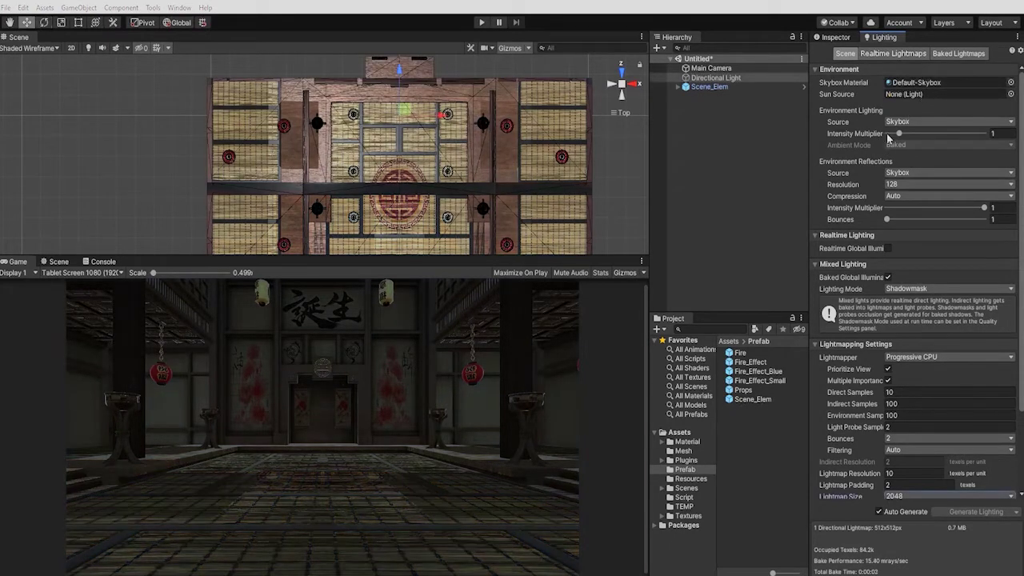
# Set the environment's skybox material to None
pyautogui.click(1010, 82)
pyautogui.write('hjk')
pyautogui.click(480, 323)
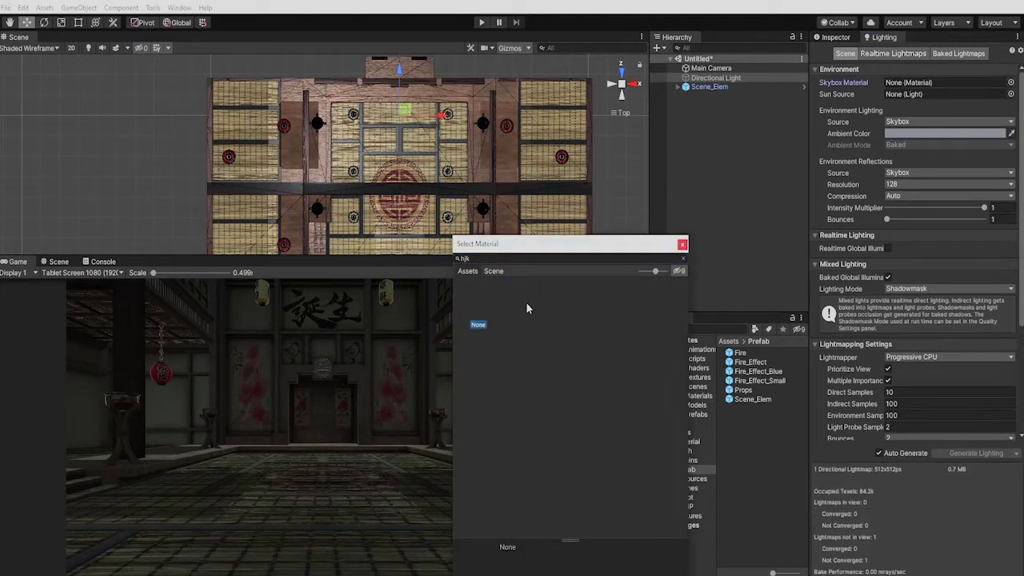
pyautogui.click(683, 244)
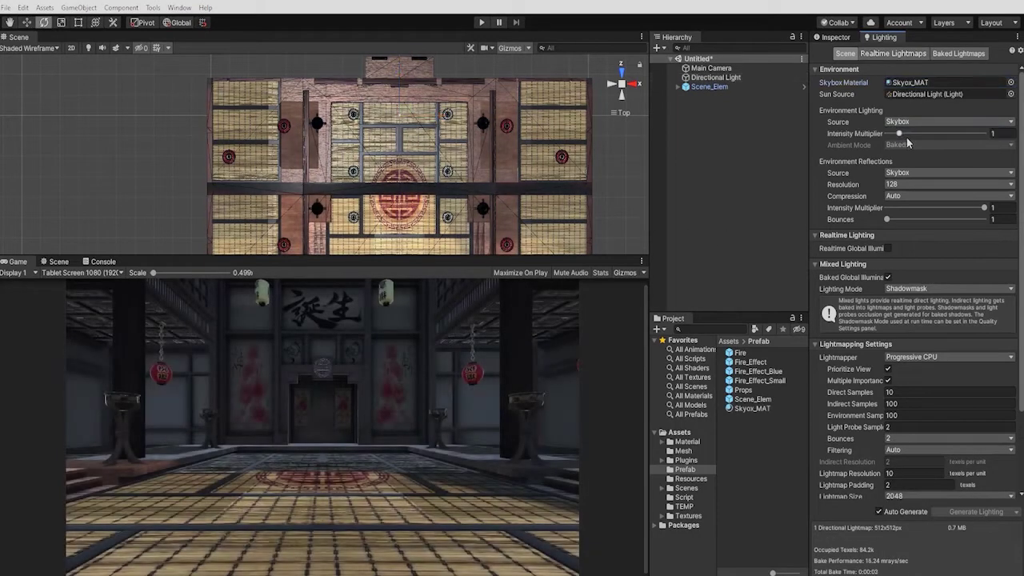
# Raise the environment lighting Intensity Multiplier to 2.58 and further to 3.99
pyautogui.moveTo(904, 142); pyautogui.dragTo(919, 144)
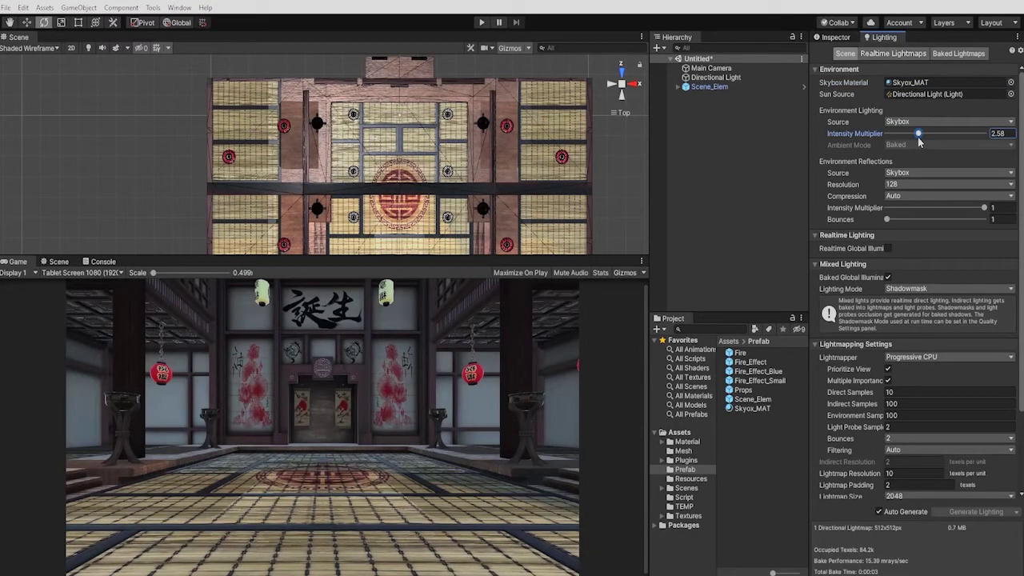
pyautogui.moveTo(920, 140); pyautogui.dragTo(937, 139)
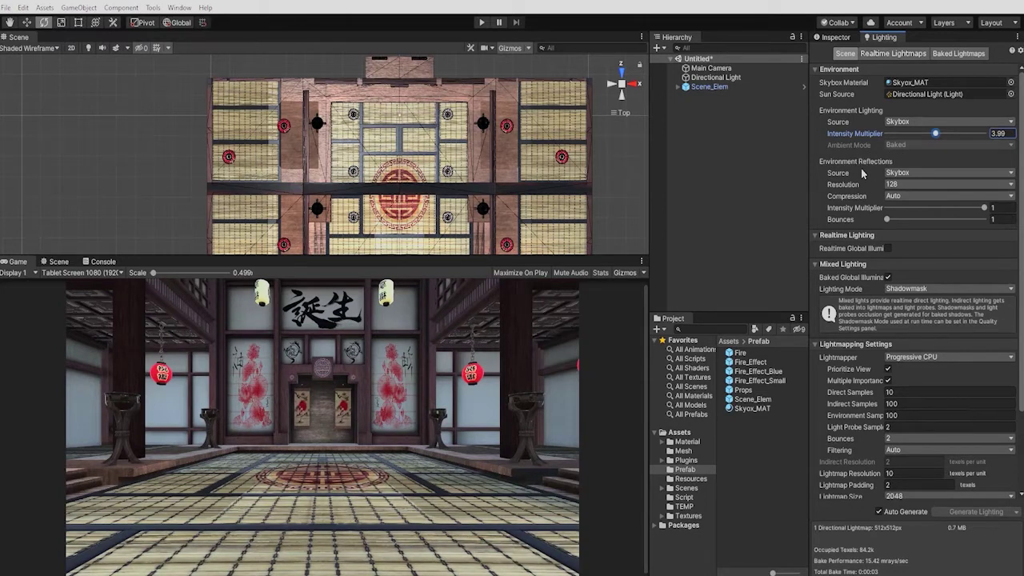
# Enable Realtime Global Illumination and set the environment lighting's Ambient Mode to Baked
pyautogui.click(887, 247)
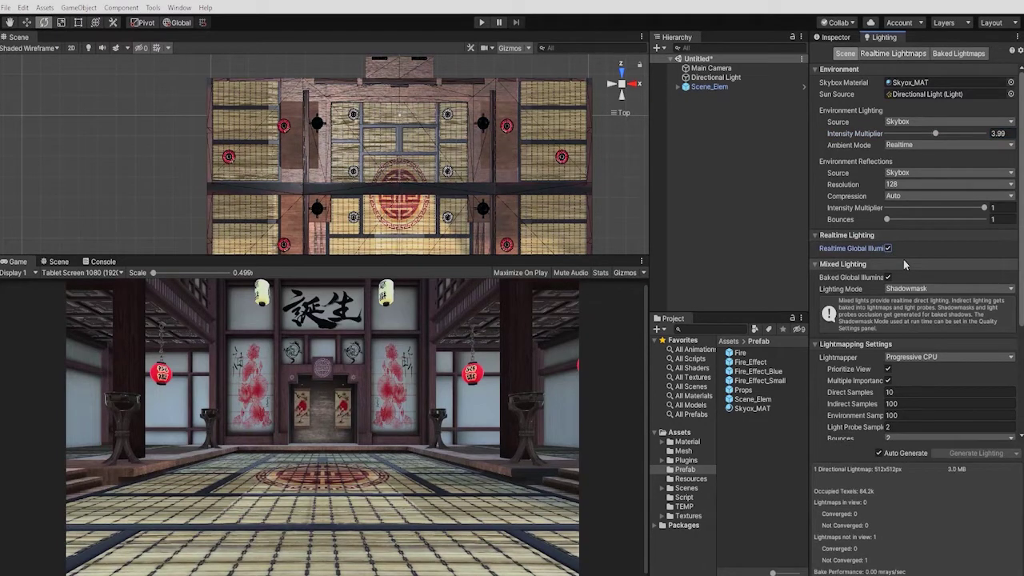
pyautogui.click(905, 146)
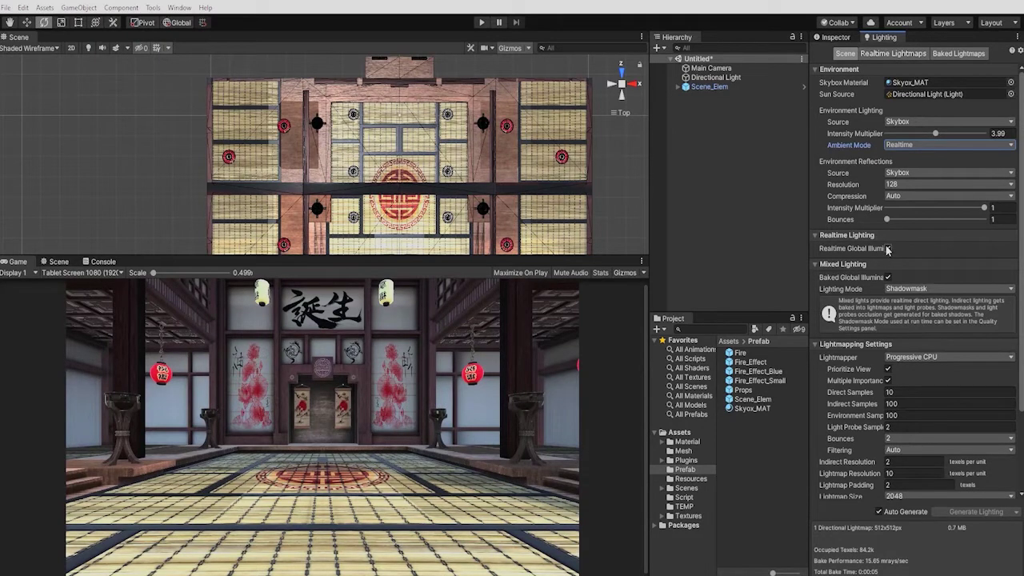
pyautogui.click(904, 148)
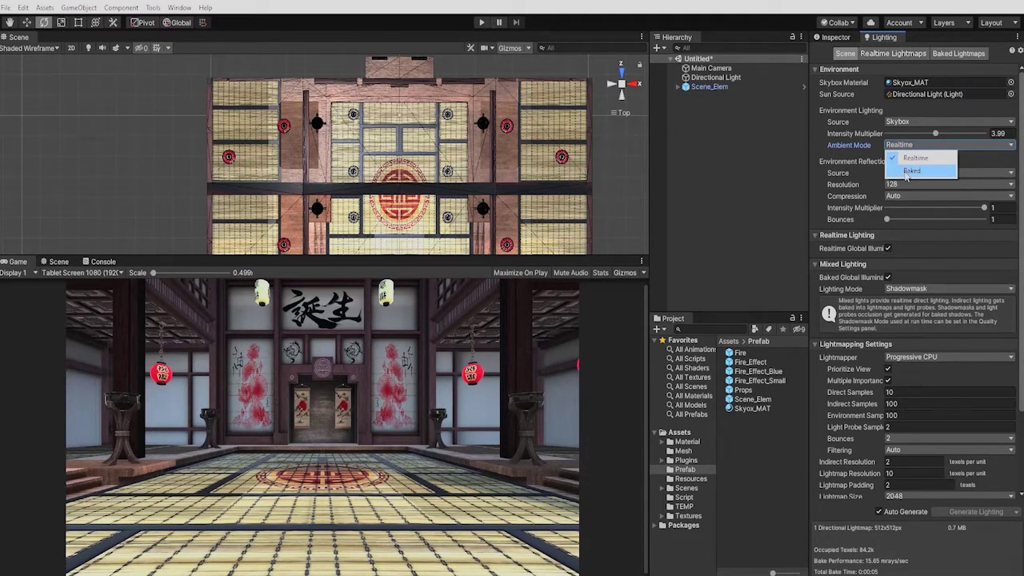
pyautogui.click(904, 169)
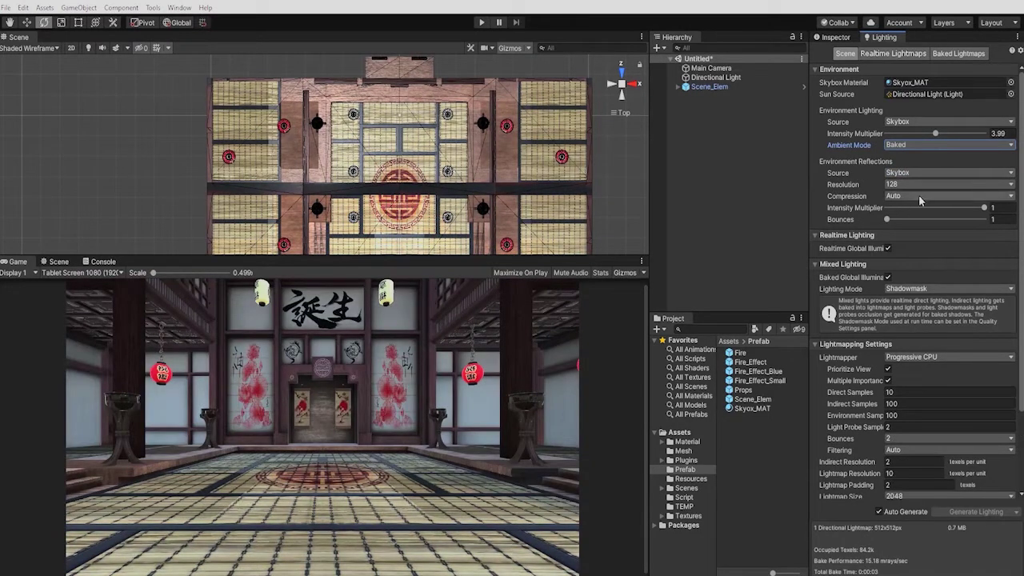
# Set the environment lighting Intensity Multiplier to 0.5
pyautogui.click(997, 132)
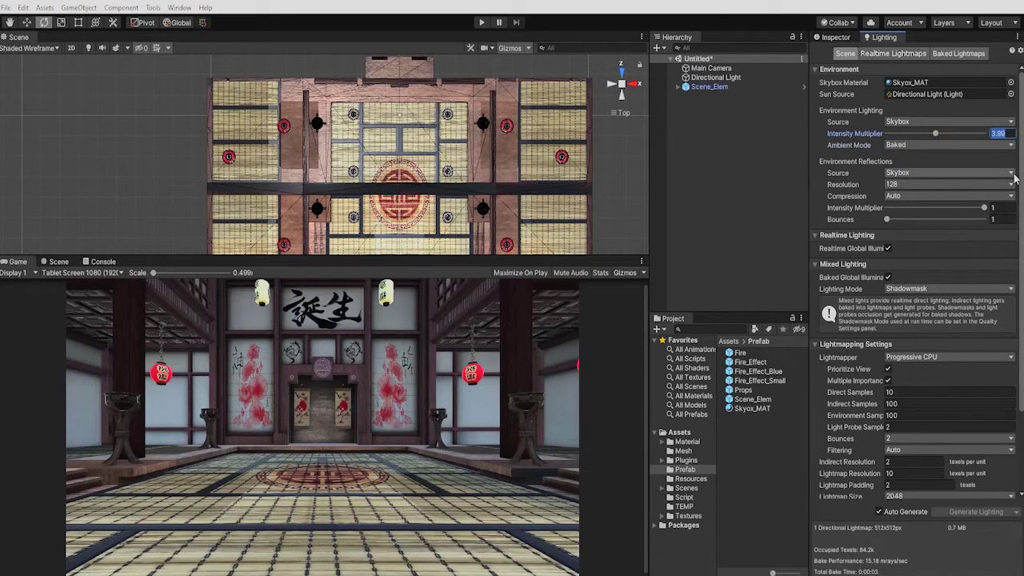
pyautogui.write('0.5')
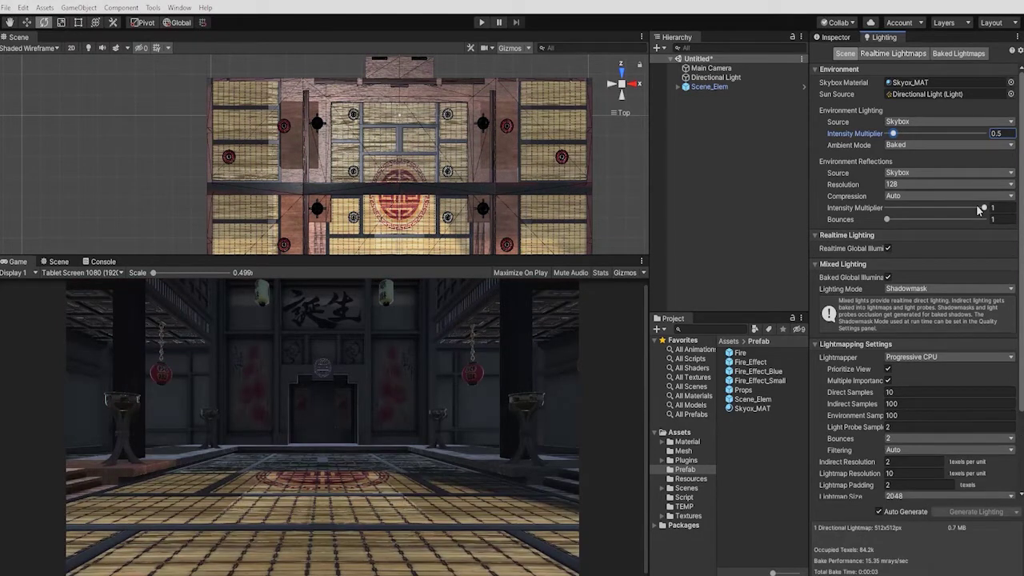
# Try the environment reflections Intensity Multiplier at 0 and 0.606, ending at 1, and set the reflection Bounces to 3
pyautogui.moveTo(979, 209); pyautogui.dragTo(885, 221)
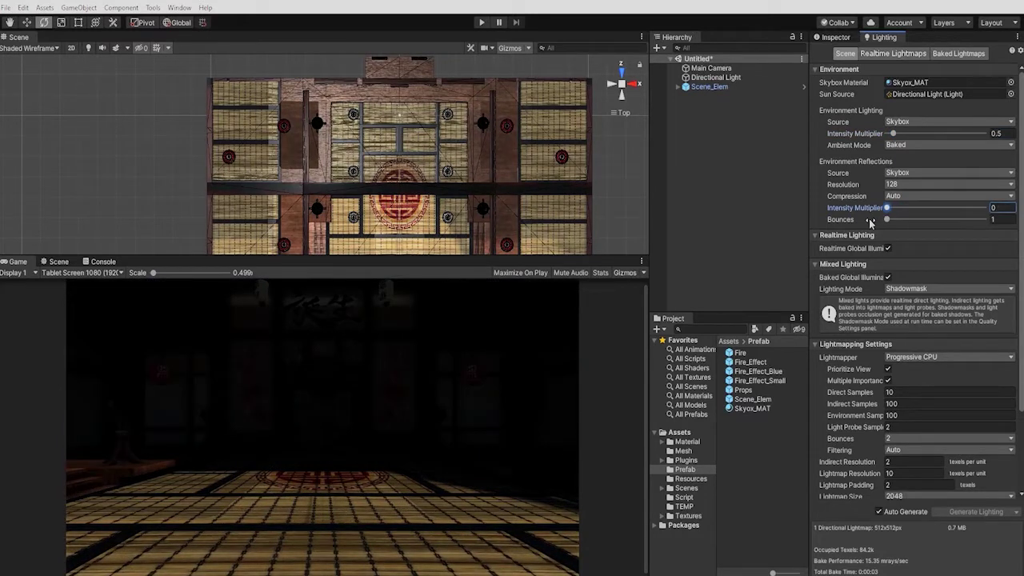
pyautogui.moveTo(888, 209); pyautogui.dragTo(946, 206)
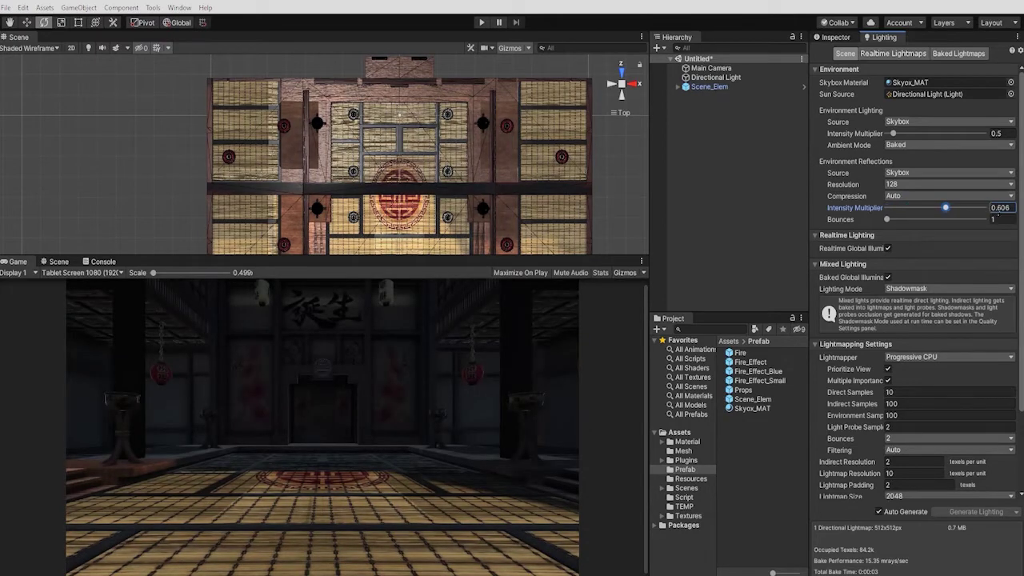
pyautogui.write('2')
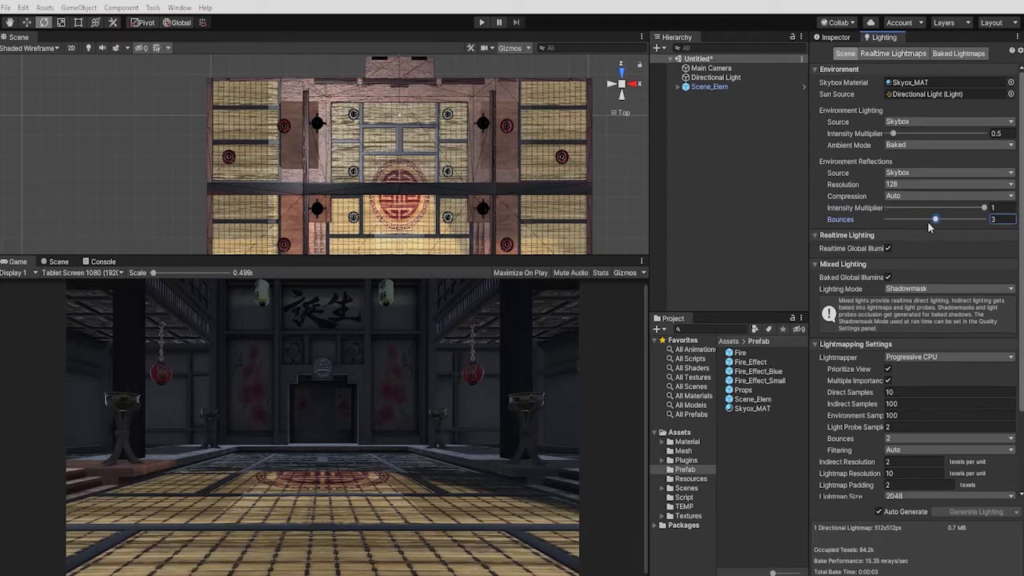
# Switch the environment lighting source to Gradient and set the Sky Color to orange with hue 14 and full saturation and value
pyautogui.click(912, 122)
pyautogui.click(925, 149)
pyautogui.click(921, 134)
pyautogui.moveTo(1002, 206); pyautogui.dragTo(1007, 187)
pyautogui.moveTo(979, 191); pyautogui.dragTo(994, 154)
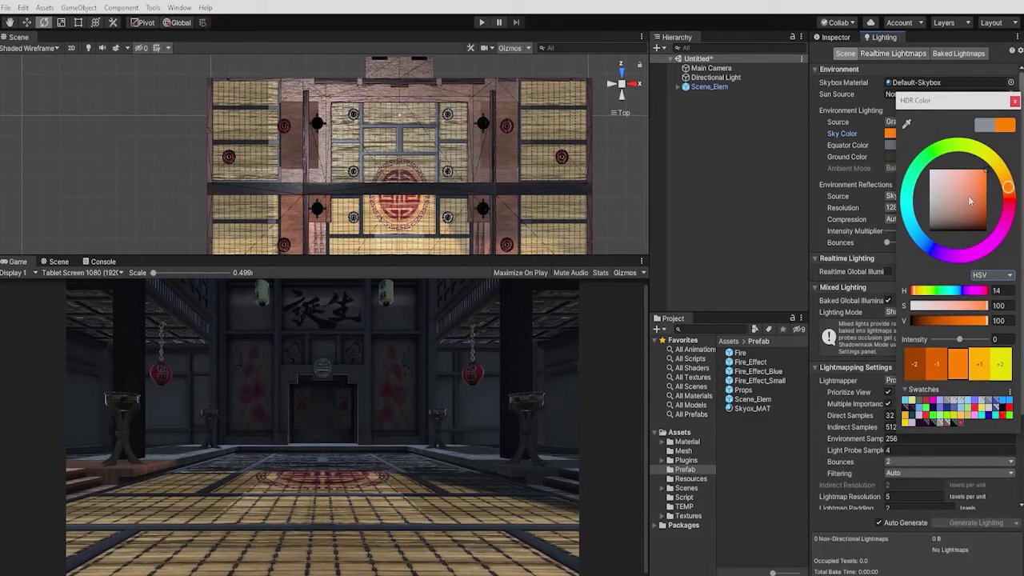
# Set the gradient's Equator Color to a saturated green with hue 119
pyautogui.click(1014, 100)
pyautogui.click(933, 146)
pyautogui.click(933, 152)
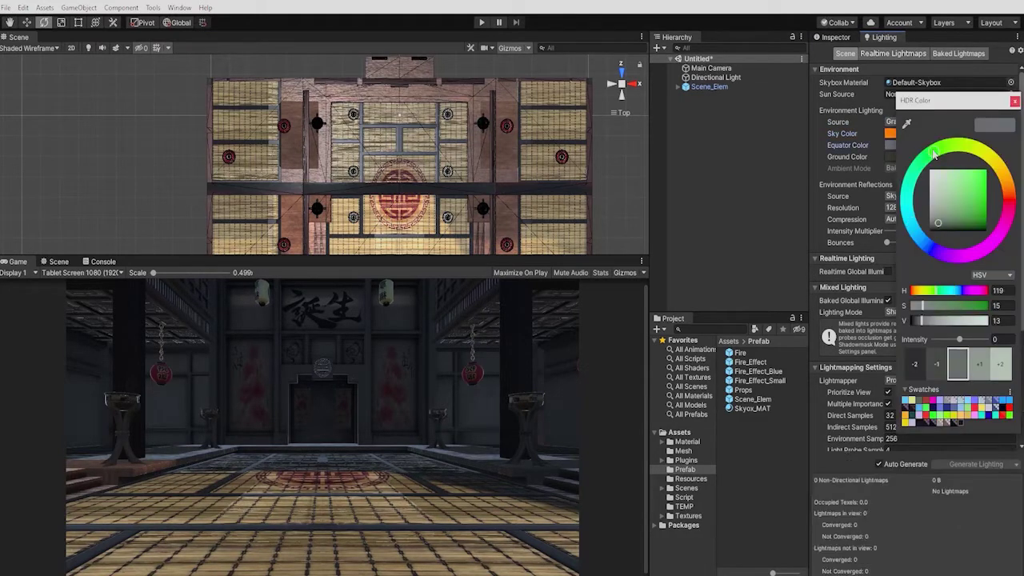
pyautogui.moveTo(970, 187); pyautogui.dragTo(995, 182)
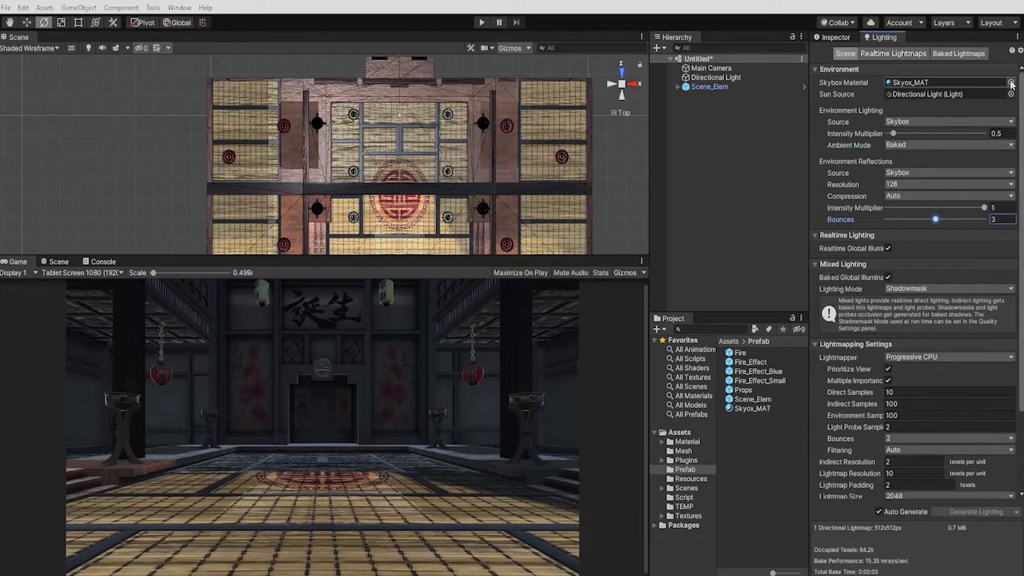
# Look through the materials available for the environment's skybox
pyautogui.click(1011, 83)
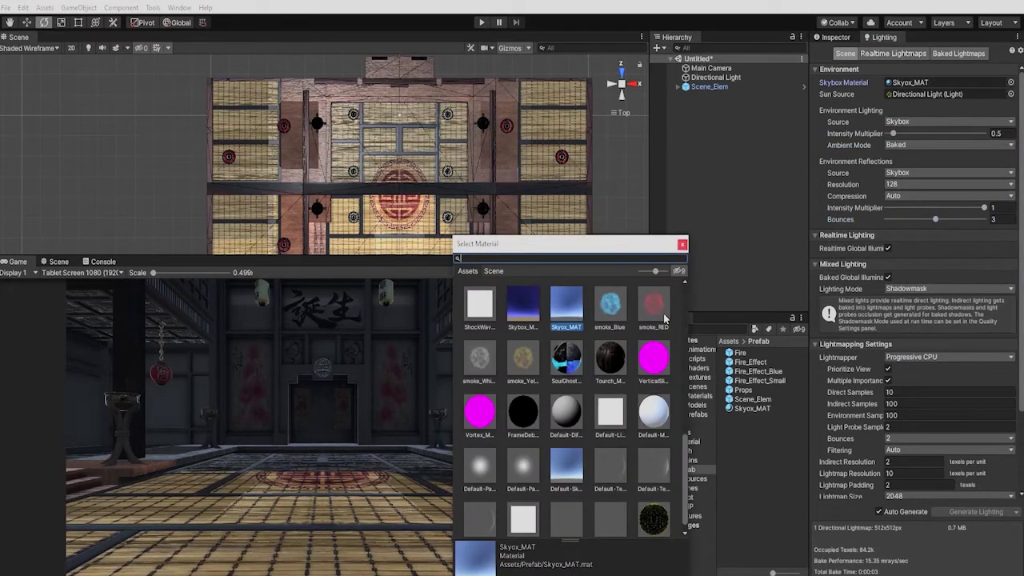
pyautogui.click(682, 246)
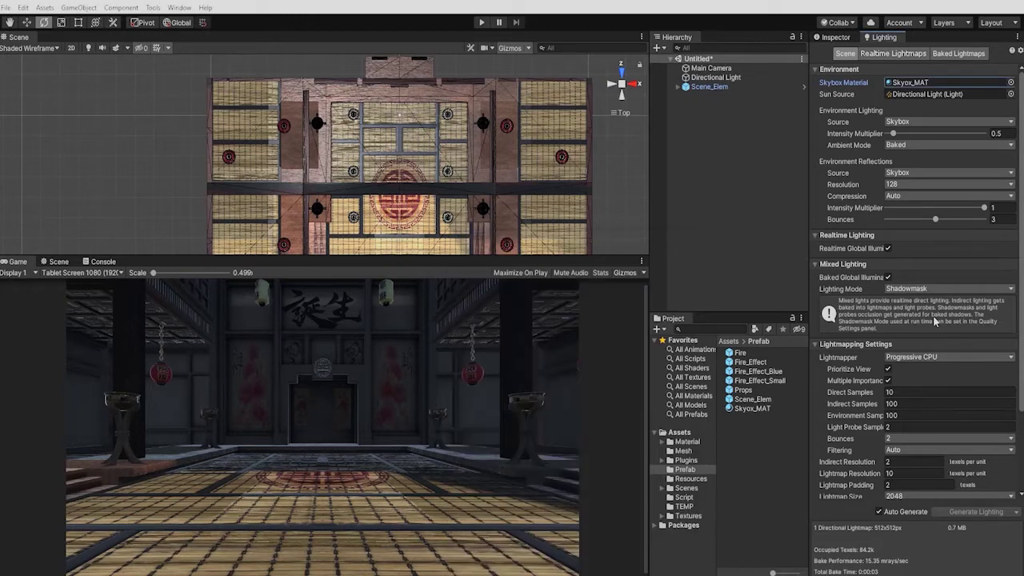
# Turn off Auto Generate for the lighting and examine the scene's baked and realtime lightmaps
pyautogui.scroll(-3, 934, 320)
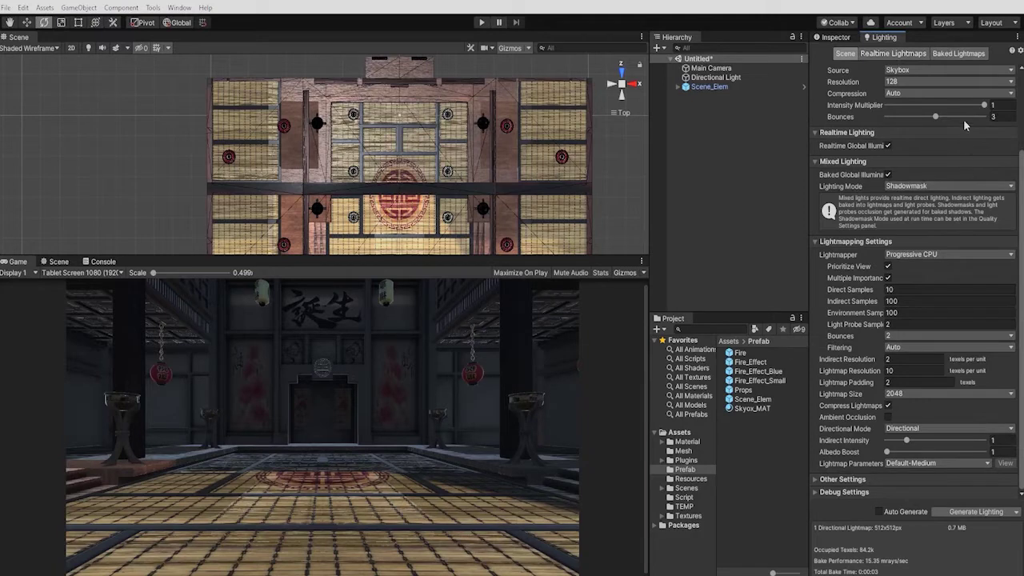
pyautogui.click(944, 55)
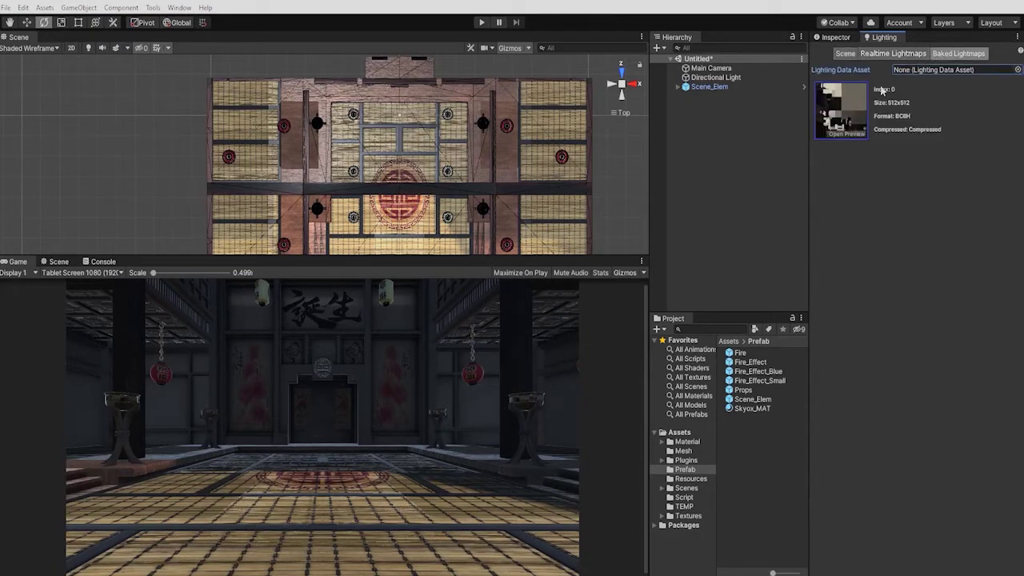
pyautogui.click(880, 56)
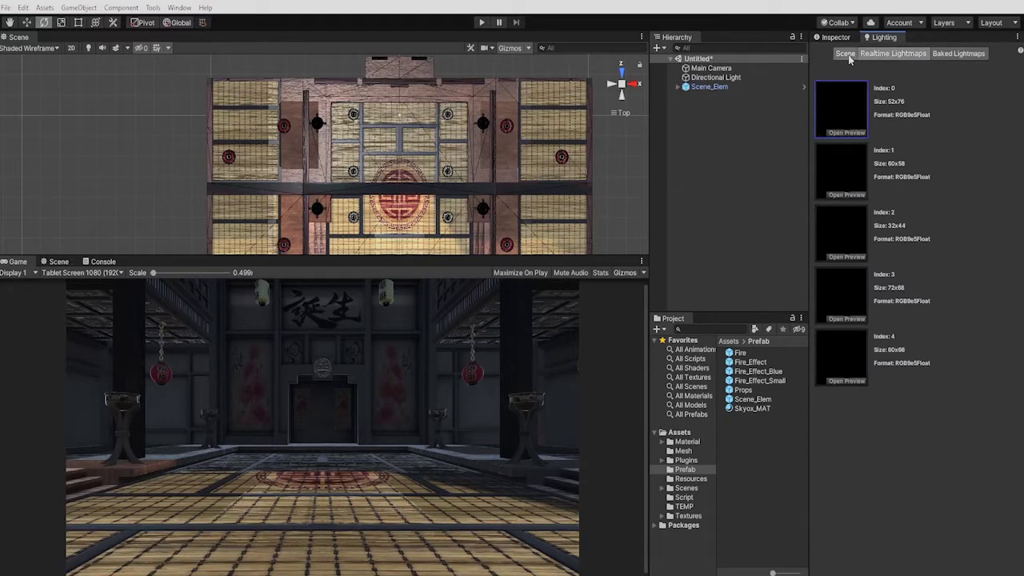
pyautogui.click(846, 54)
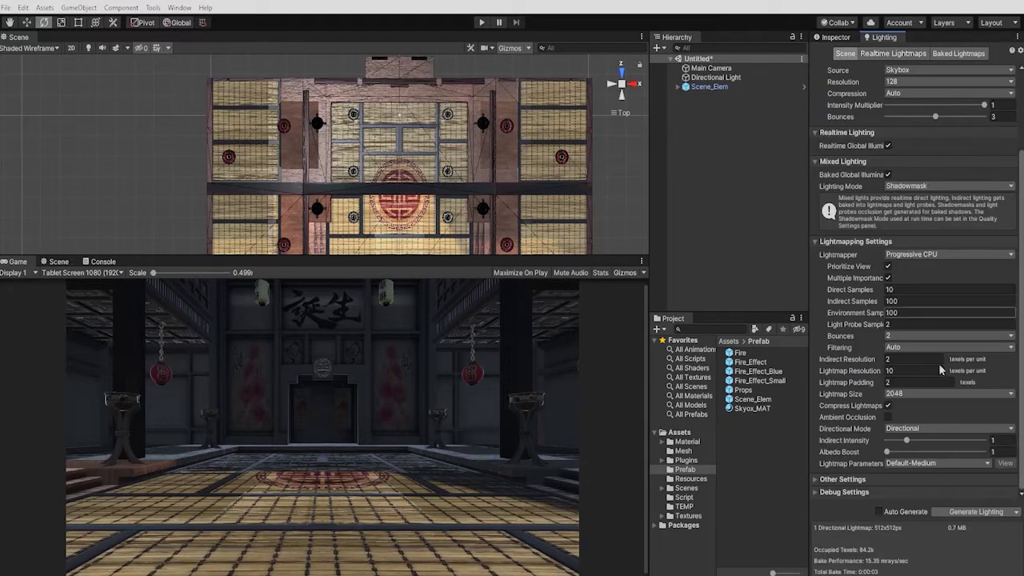
# Clear the scene's baked lighting data and check the baked and realtime lightmaps
pyautogui.click(1017, 513)
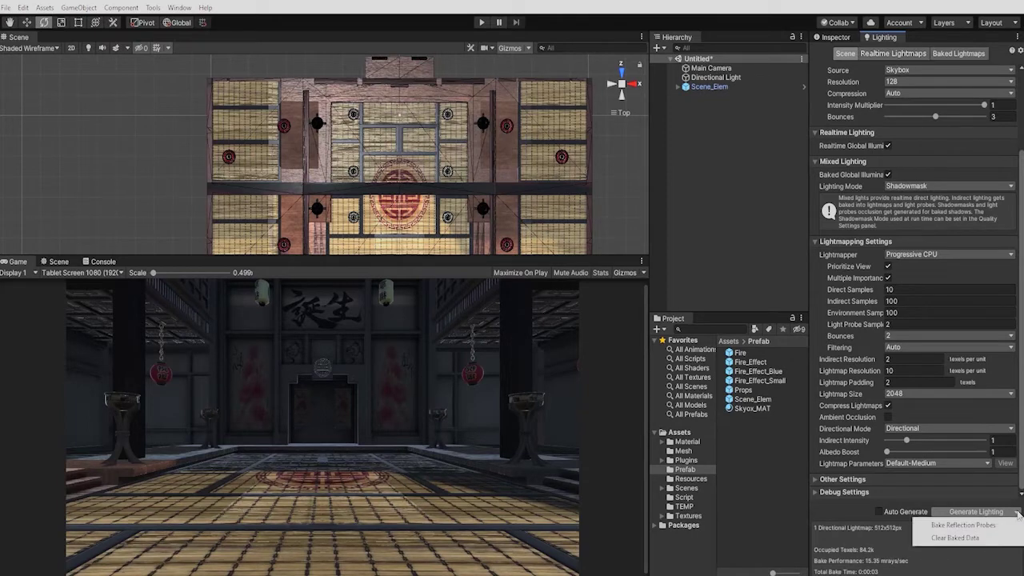
pyautogui.click(976, 538)
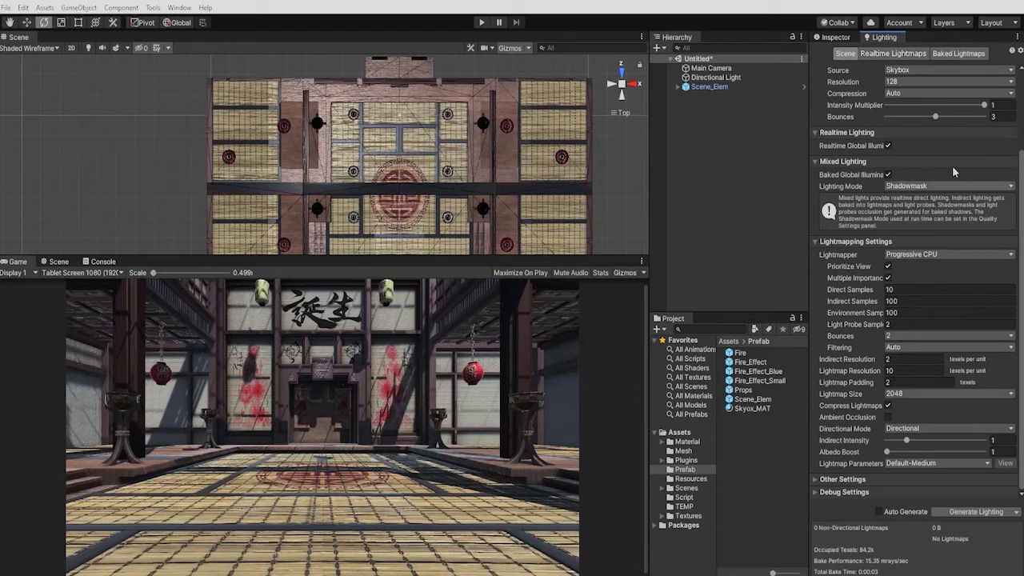
pyautogui.click(957, 54)
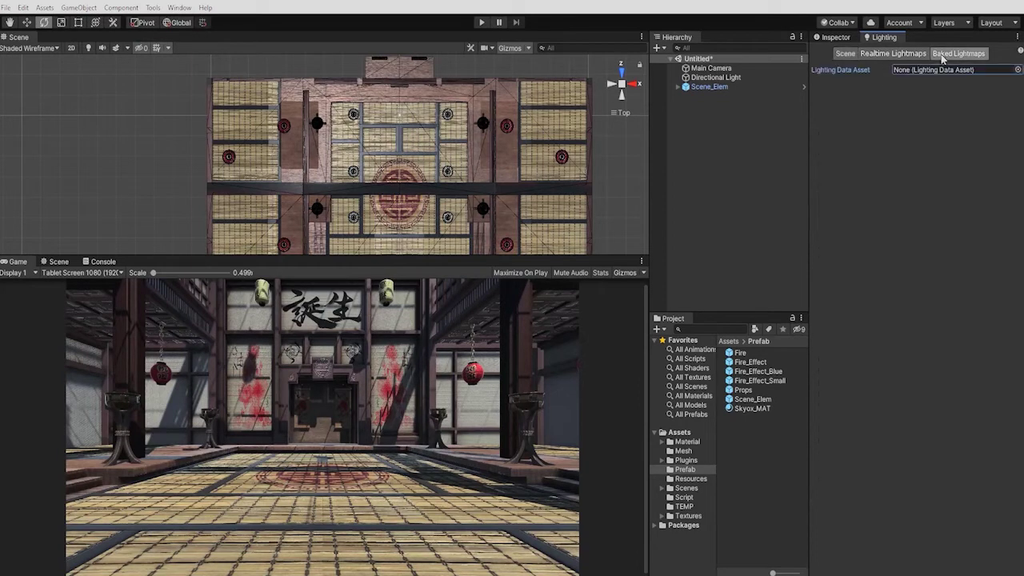
pyautogui.click(895, 56)
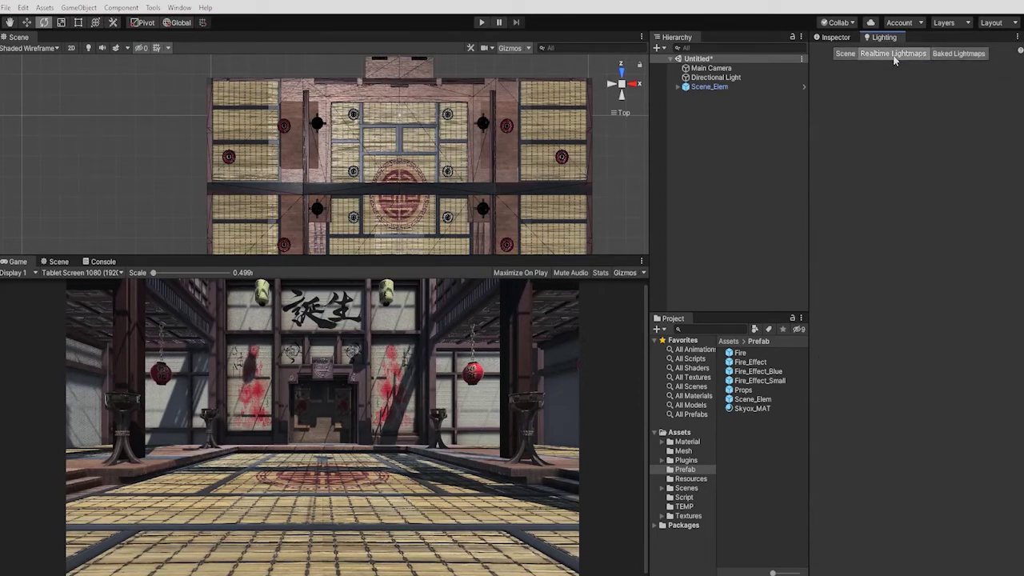
pyautogui.click(843, 53)
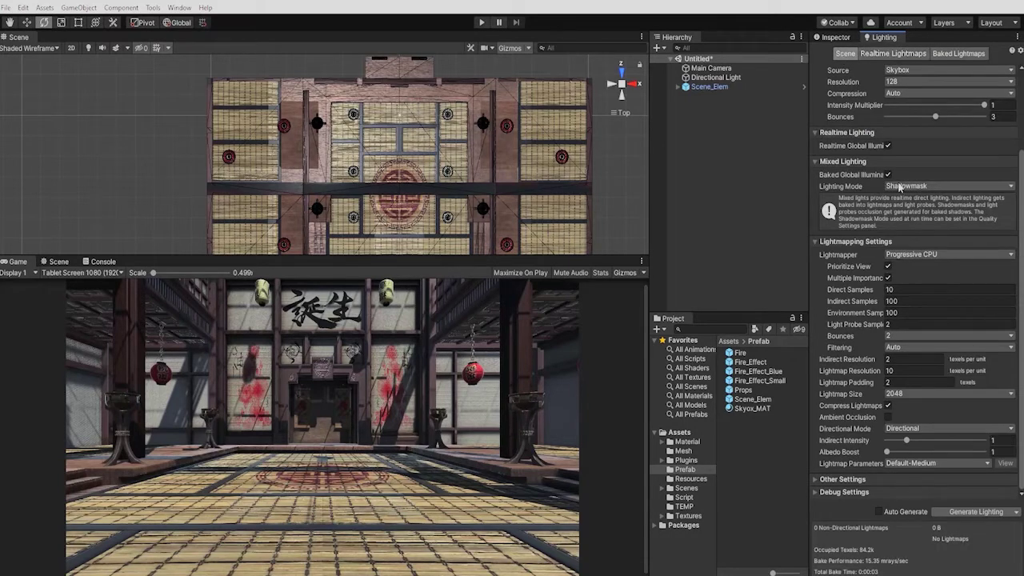
# Generate the lighting manually with the scene saved as Temp and examine the baked lightmap
pyautogui.click(1006, 514)
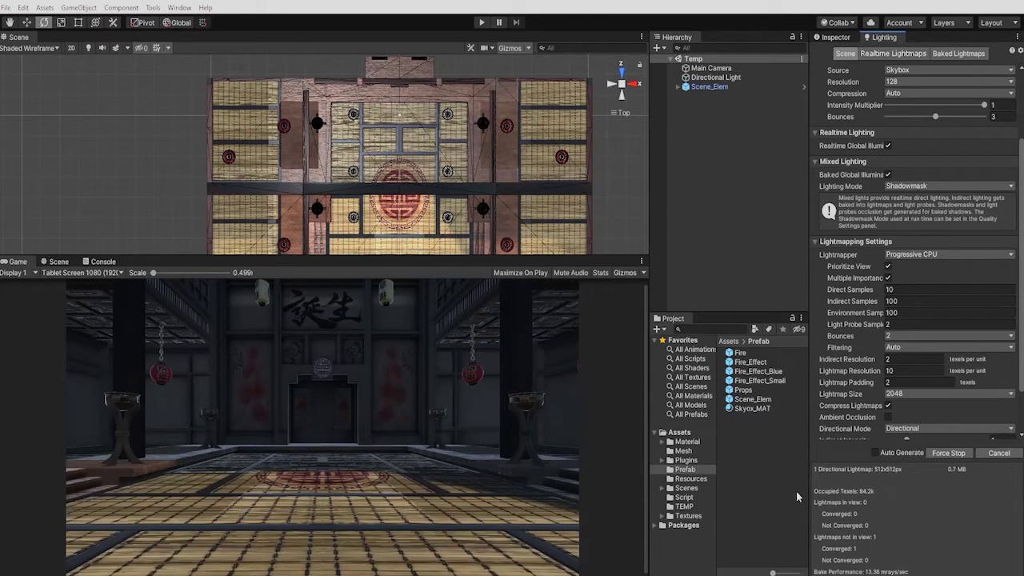
pyautogui.click(958, 53)
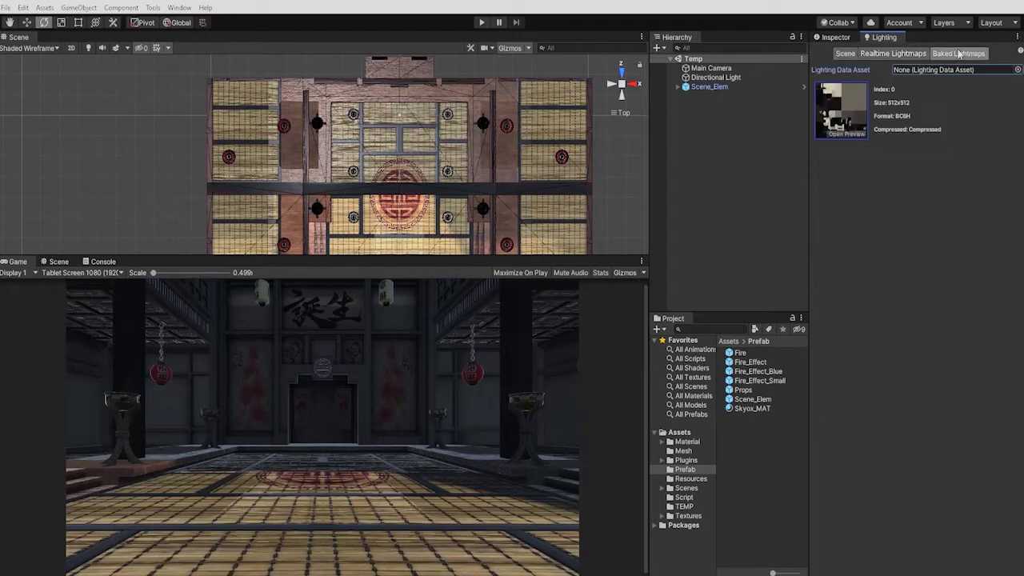
# Open the preview of the scene's baked lightmap
pyautogui.click(845, 135)
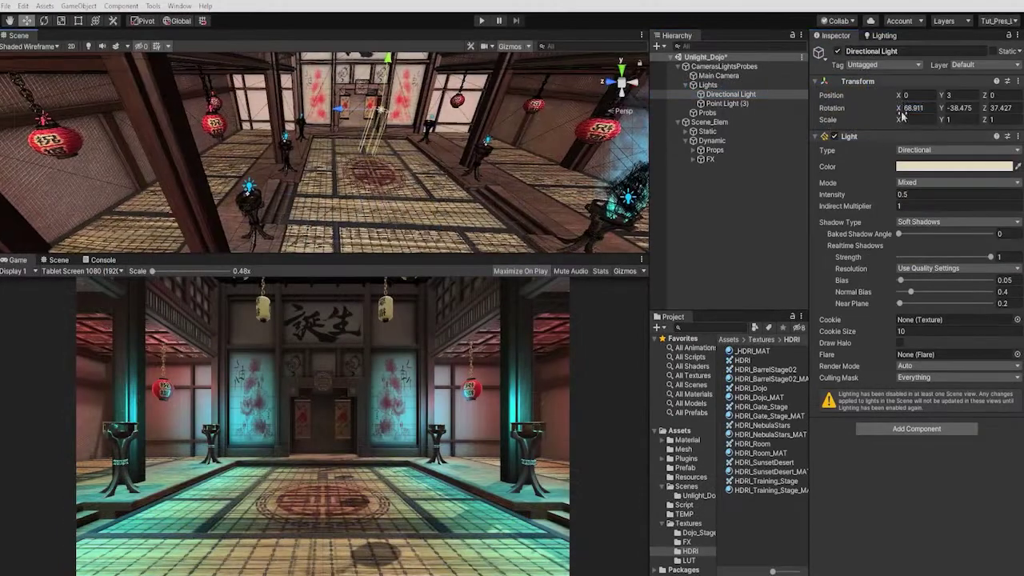
# Set the directional light's rotation to 50 on X and -25 on Y
pyautogui.click(912, 108)
pyautogui.write('50')
pyautogui.click(949, 108)
pyautogui.write('-37')
pyautogui.moveTo(949, 110); pyautogui.dragTo(864, 112)
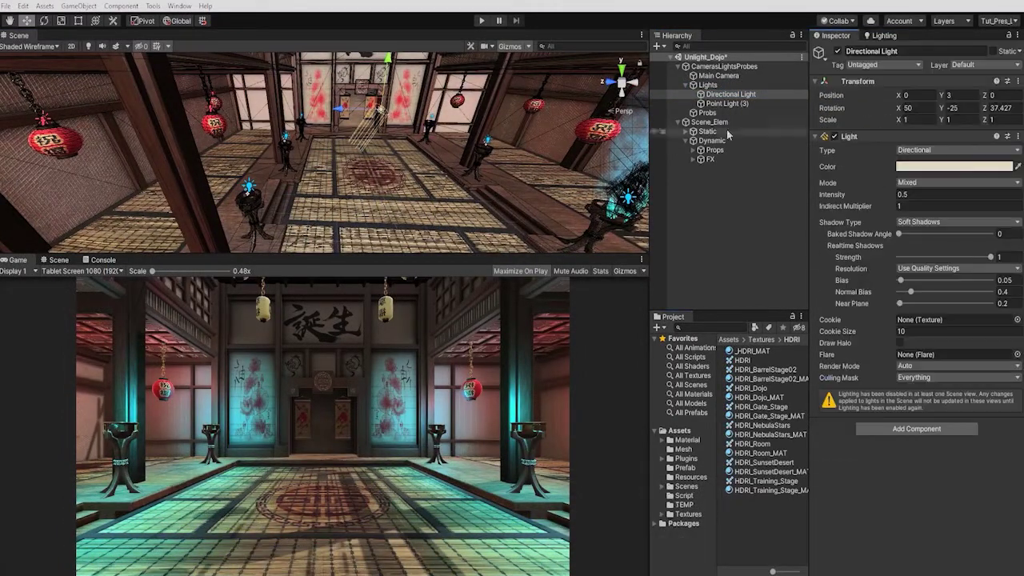
# Add a reflection probe to the dojo scene and set the main camera's near clipping plane to 0.01
pyautogui.click(884, 35)
pyautogui.click(78, 5)
pyautogui.click(240, 141)
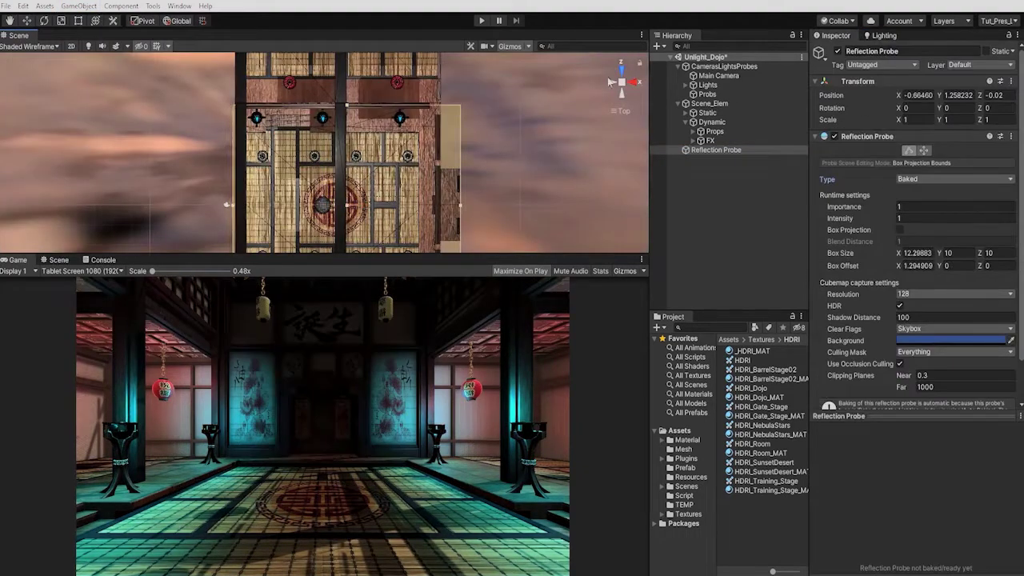
pyautogui.click(718, 75)
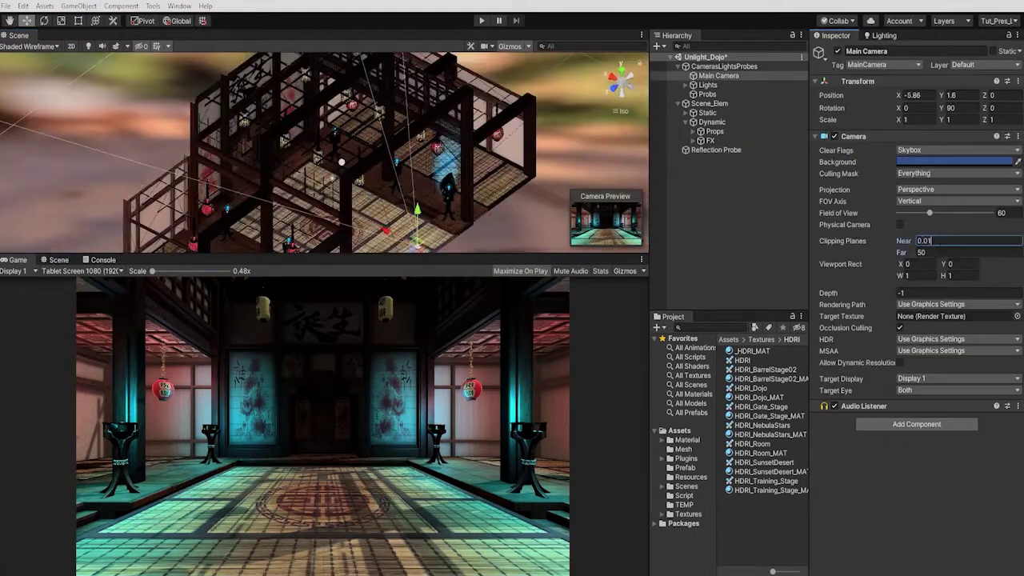
# Give the reflection probe 1024 resolution, shadow distance 60 and clipping planes 0.1 to 80, and duplicate it to cover the other rooms
pyautogui.click(715, 150)
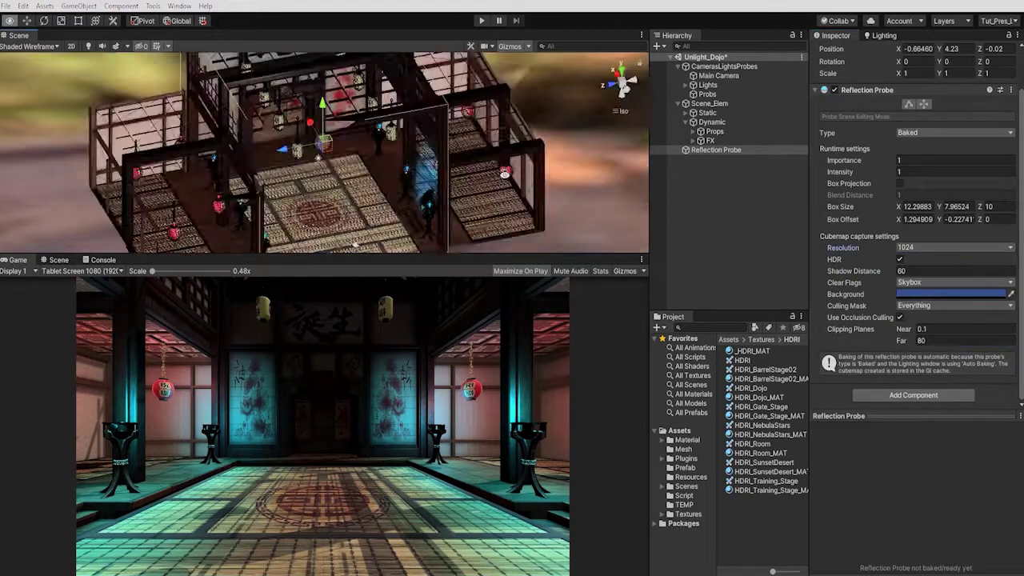
pyautogui.hotkey('ctrl', 'd')
pyautogui.moveTo(329, 136); pyautogui.dragTo(332, 81)
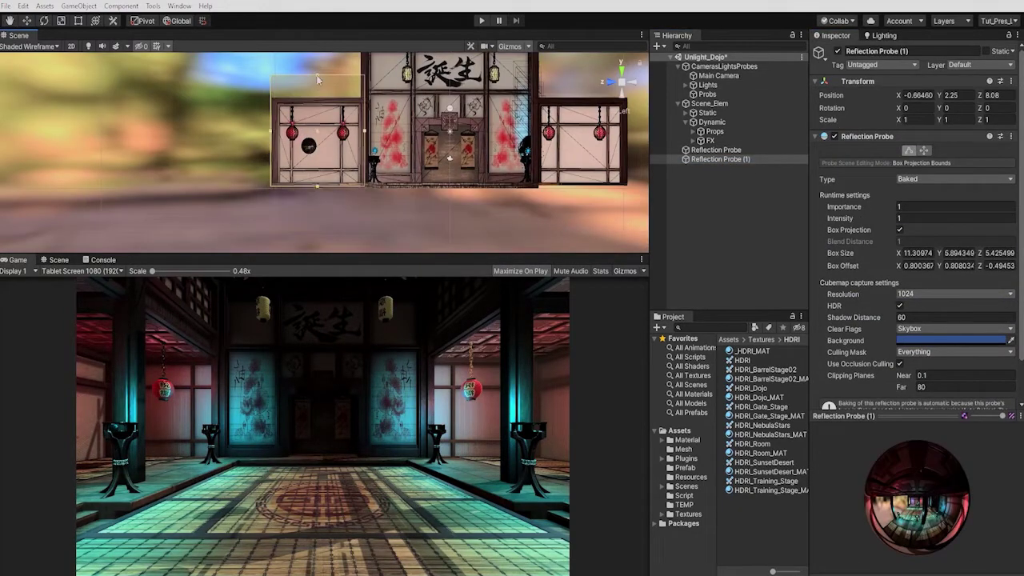
pyautogui.hotkey('ctrl', 'd')
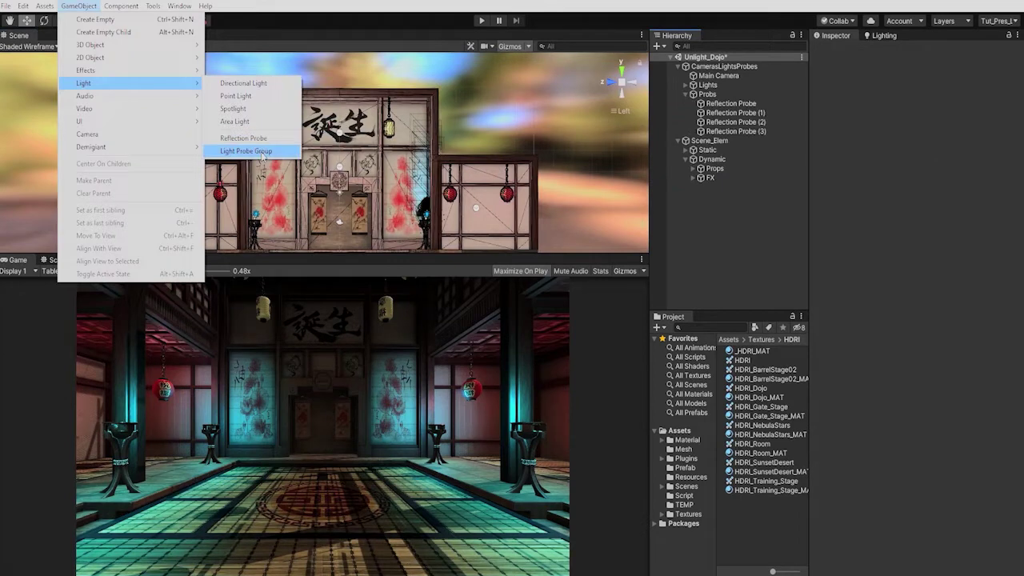
# Add a light probe group and adjust its probes to span the height of the main hall
pyautogui.click(240, 213)
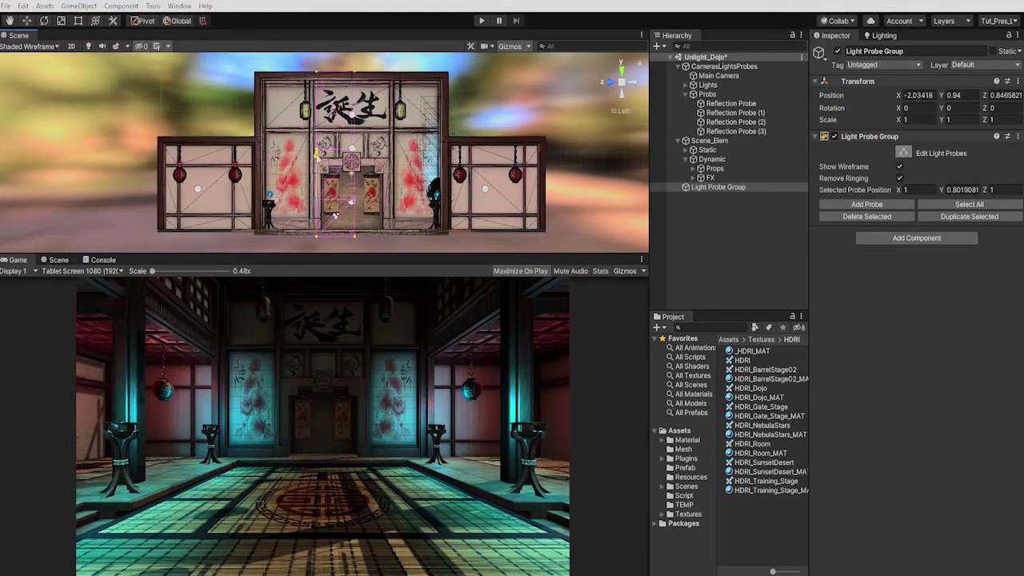
pyautogui.moveTo(238, 74); pyautogui.dragTo(352, 73)
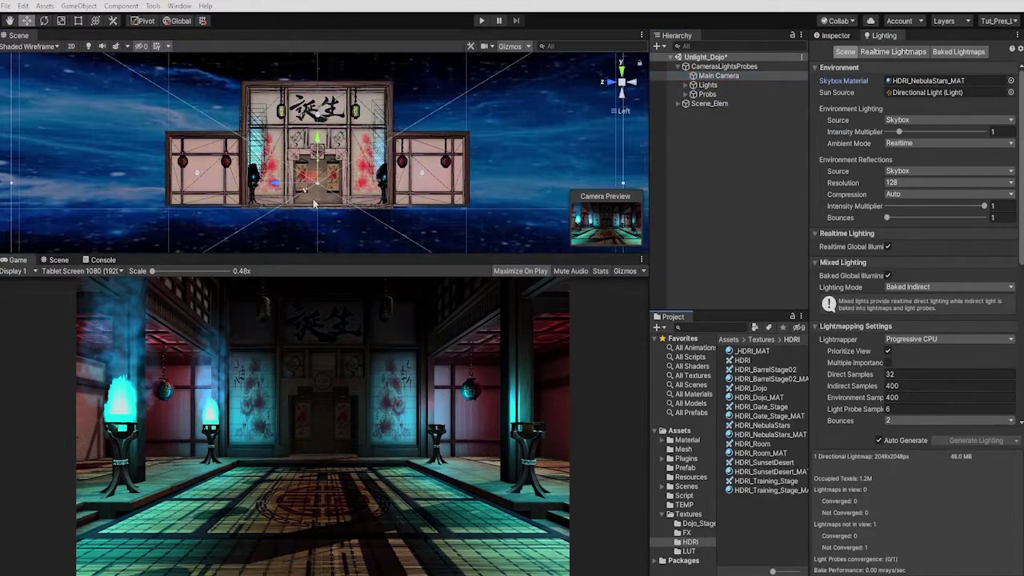
# Raise the exposure of the HDRI_NebulaStars_MAT skybox material to about 1.02 and adjust its tint colour
pyautogui.click(767, 434)
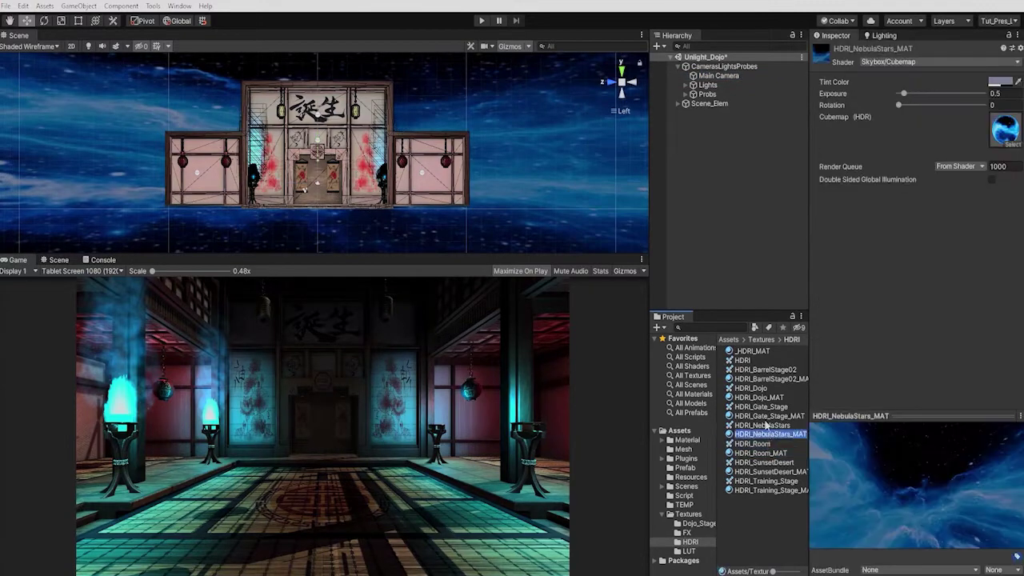
pyautogui.moveTo(904, 94); pyautogui.dragTo(909, 94)
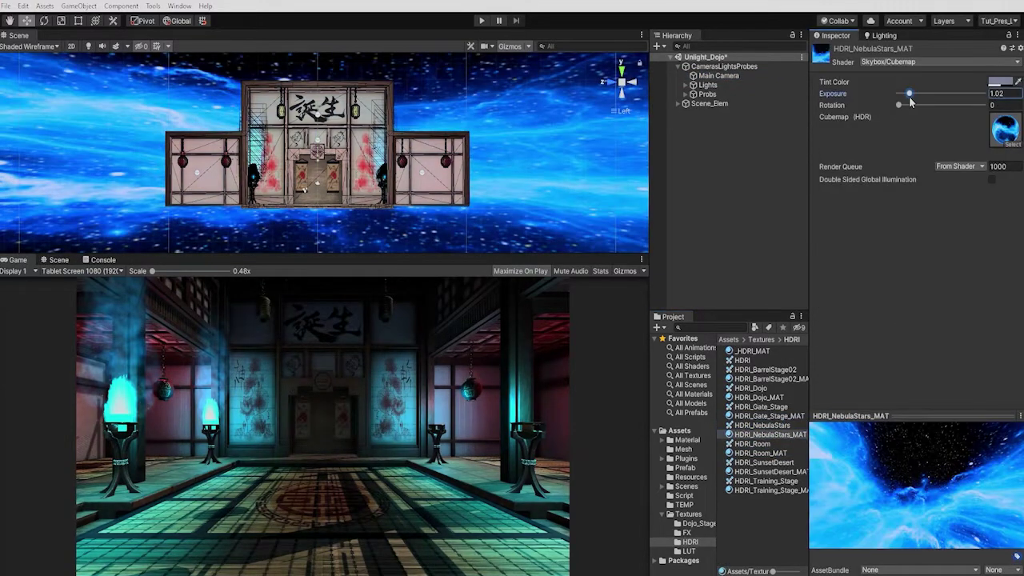
pyautogui.click(999, 82)
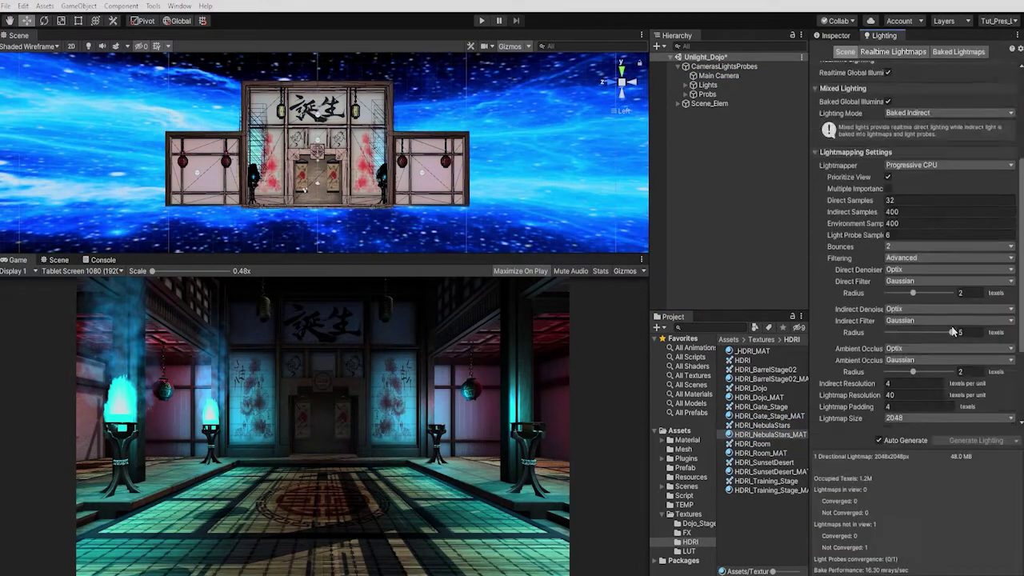
# Give the point lights of the blue fire effects hard shadows, and move Point Light (12) from the effects group to a paper lantern
pyautogui.scroll(-5, 918, 224)
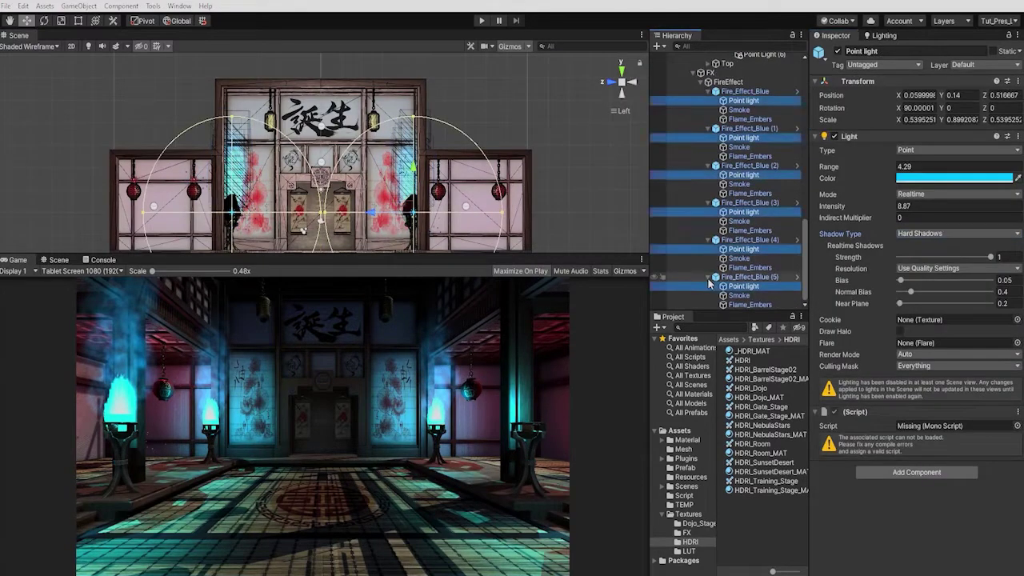
pyautogui.click(712, 280)
pyautogui.scroll(5, 751, 208)
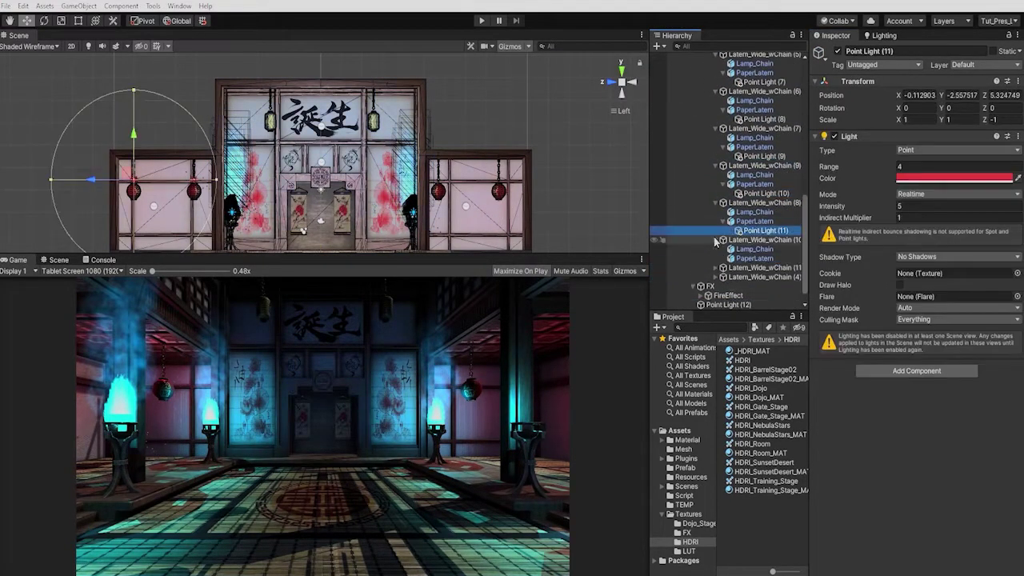
pyautogui.moveTo(729, 304); pyautogui.dragTo(755, 284)
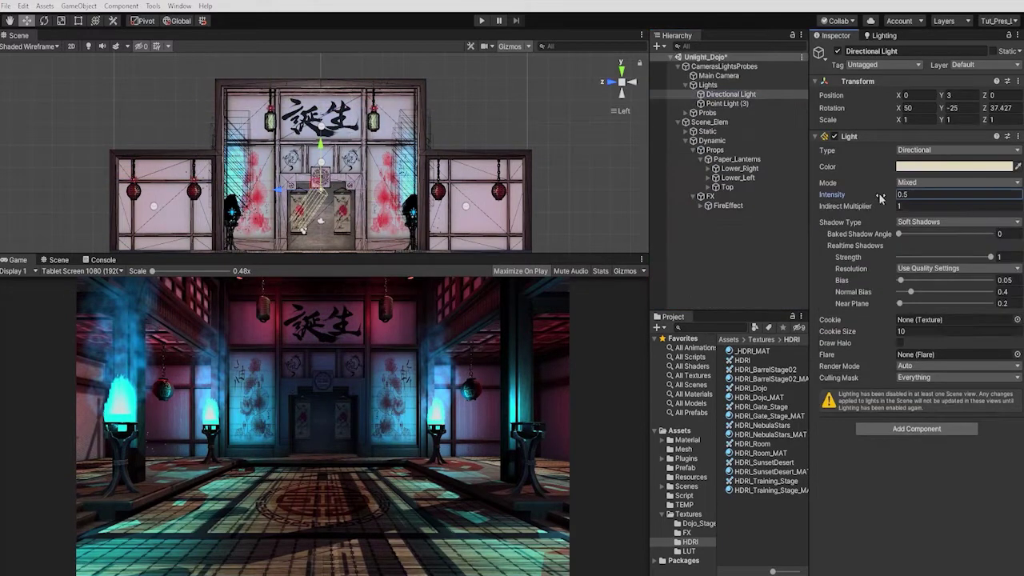
# Set the directional light's intensity to 0.4 and change its colour to light blue
pyautogui.moveTo(829, 196); pyautogui.dragTo(813, 199)
pyautogui.click(953, 166)
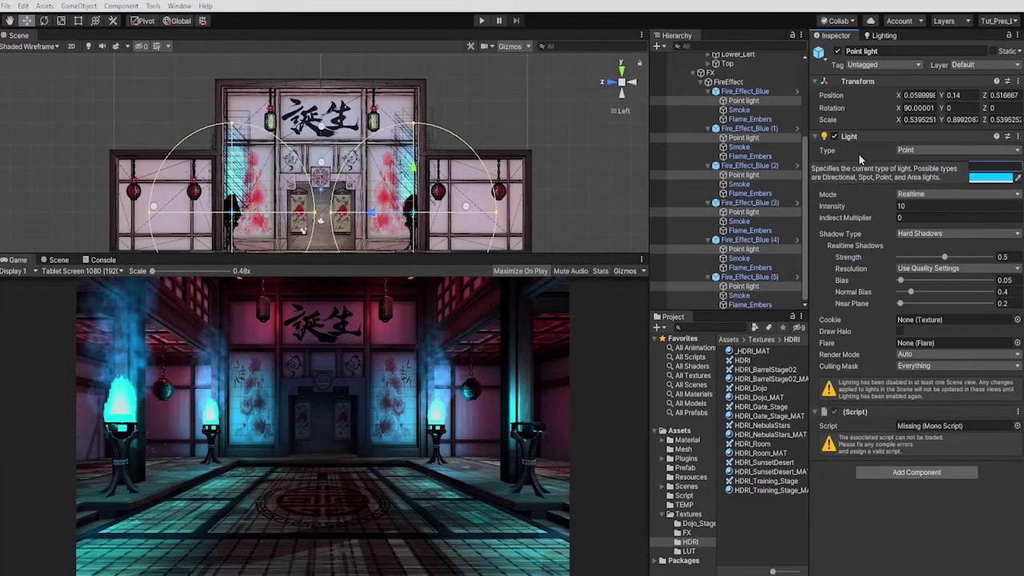
# Set the blue fire point lights' range to 3.5, shadow resolution to Medium Resolution and shadow near plane to 0.1
pyautogui.write('3.5')
pyautogui.moveTo(887, 220); pyautogui.dragTo(986, 376)
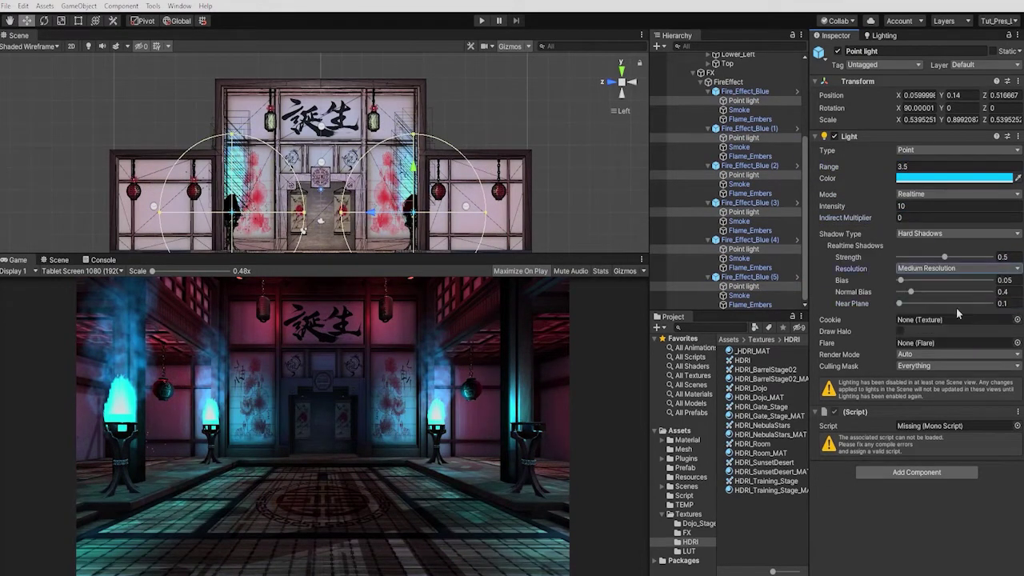
# Set the start lifetime of the Fire_Effect_Blue (5) particle system to 5 and its start speed to 0.8
pyautogui.scroll(3, 736, 160)
pyautogui.click(739, 188)
pyautogui.click(891, 276)
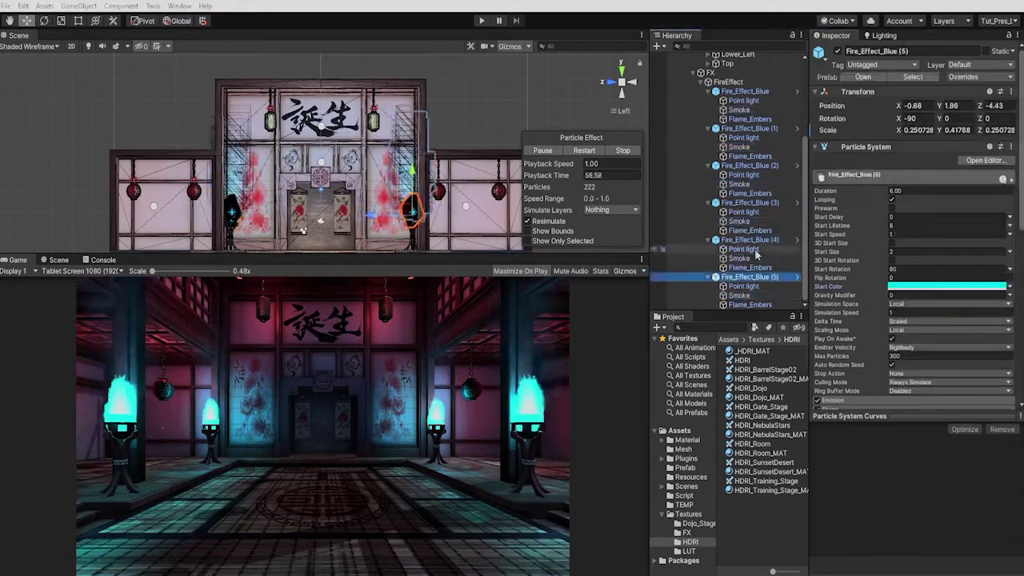
pyautogui.click(920, 226)
pyautogui.write('5')
pyautogui.press('Tab')
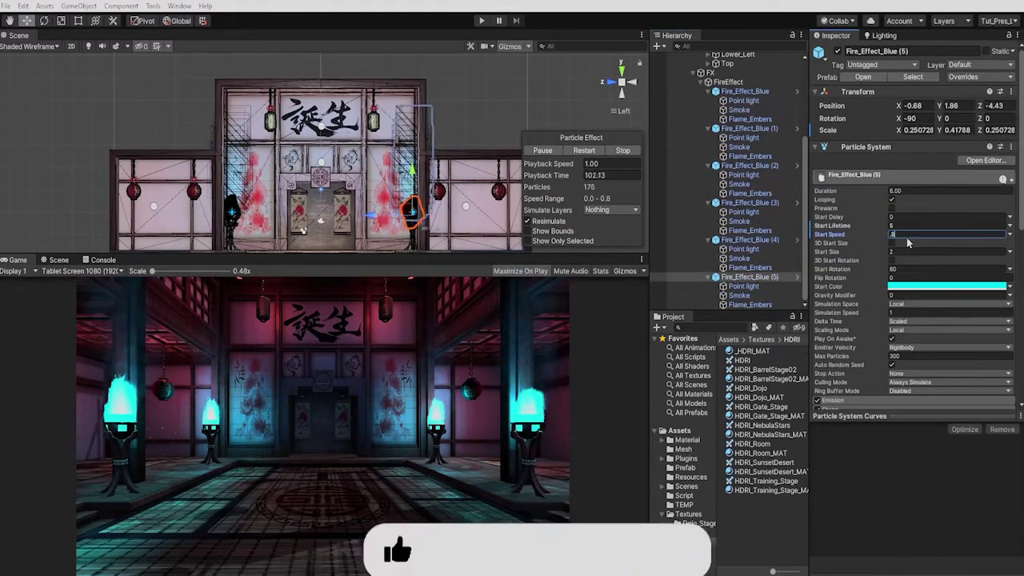
# Rotate the directional light to about 53, -31.5 and 57.8 degrees on X, Y and Z
pyautogui.click(665, 92)
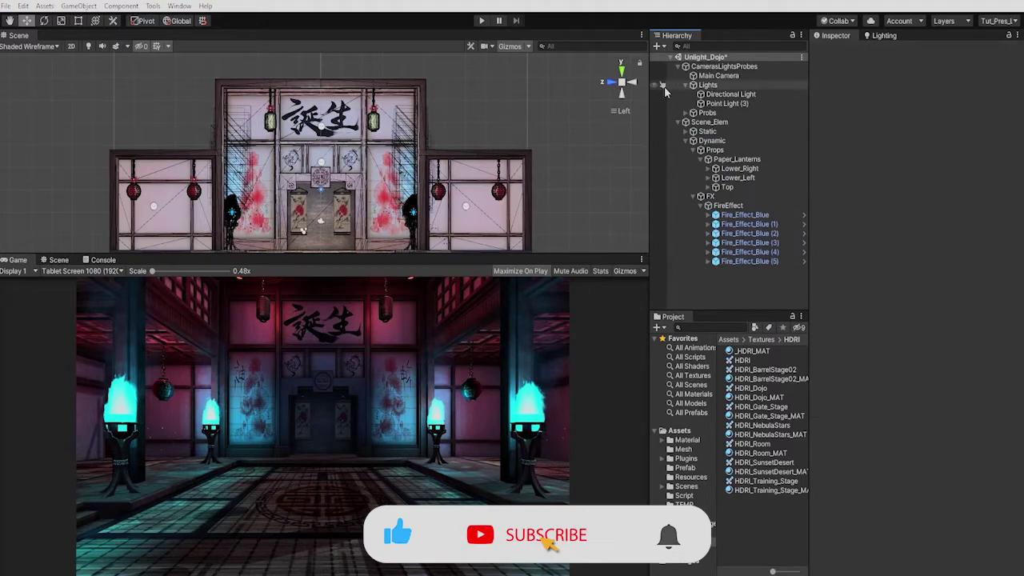
pyautogui.doubleClick(729, 94)
pyautogui.moveTo(339, 128); pyautogui.dragTo(230, 320)
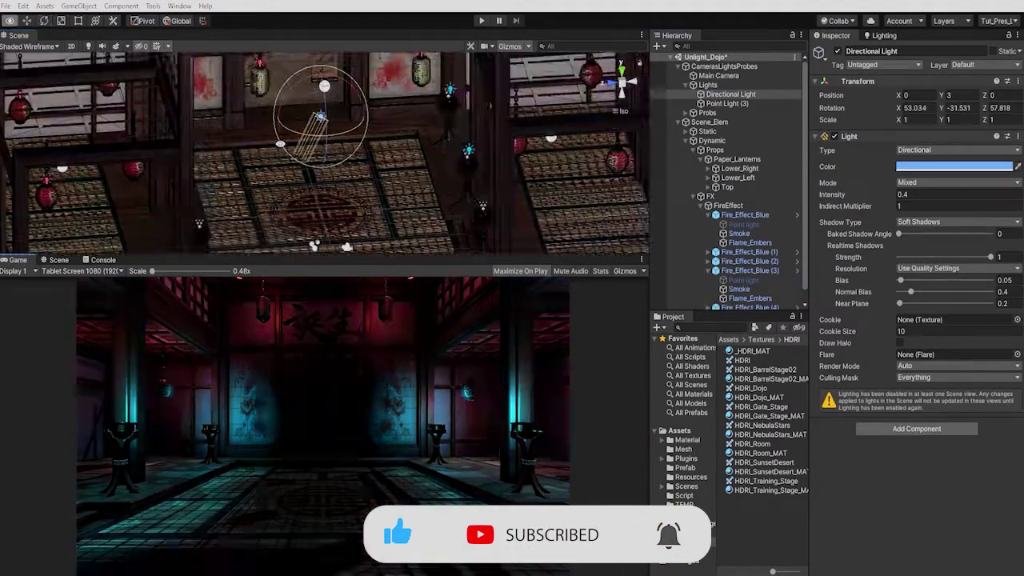